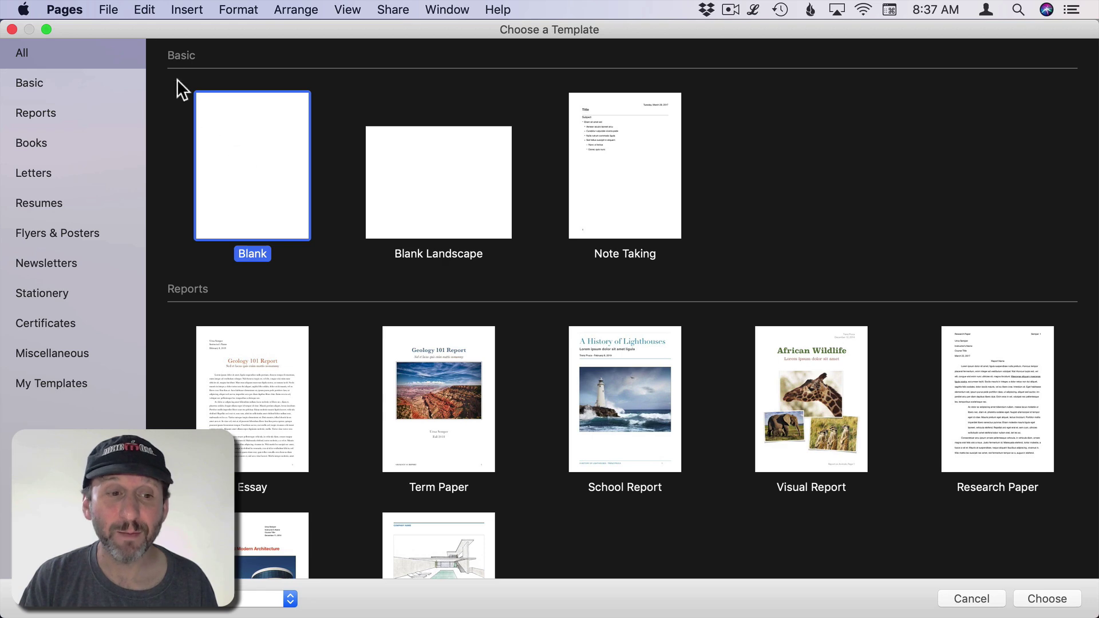
# - Create a blank document, convert it to page layout, and turn on Show Layout outlines
pyautogui.doubleClick(250, 189)
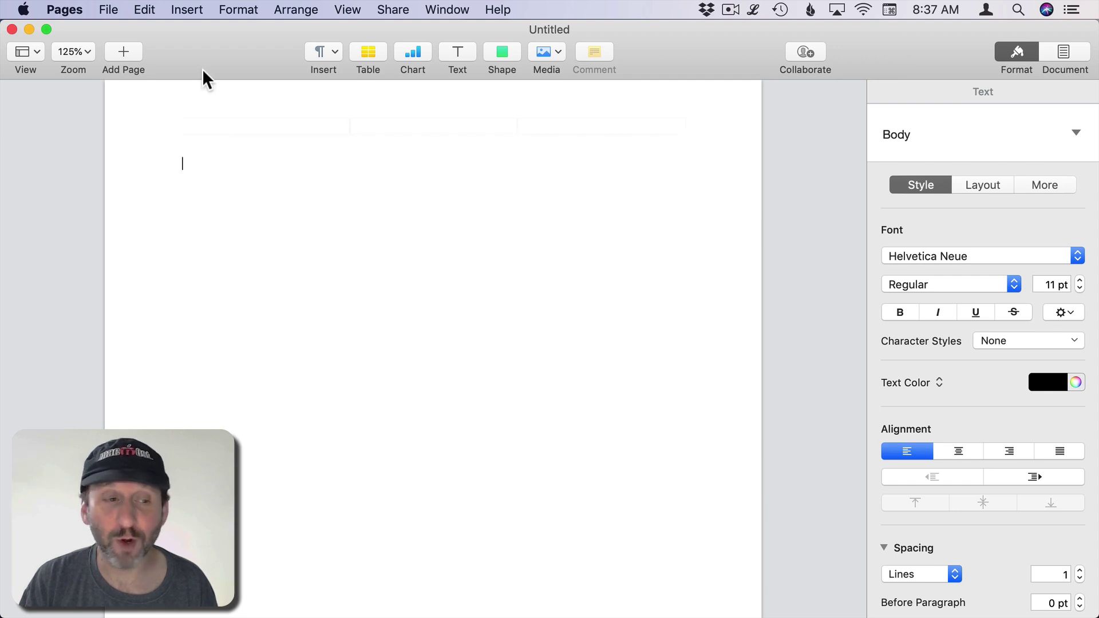
pyautogui.click(103, 11)
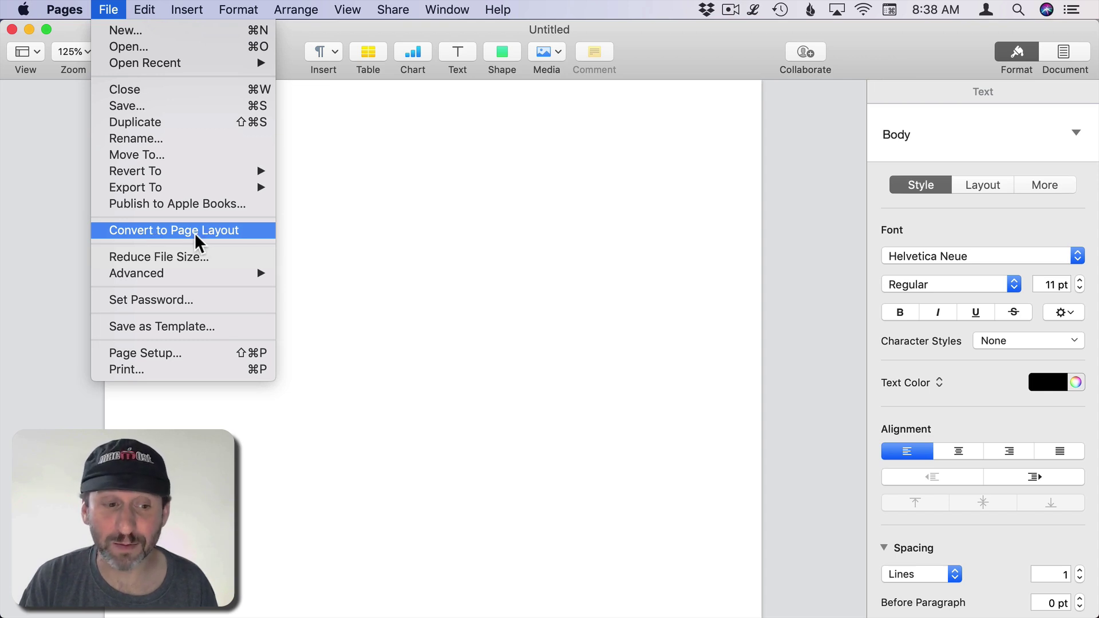
pyautogui.click(234, 235)
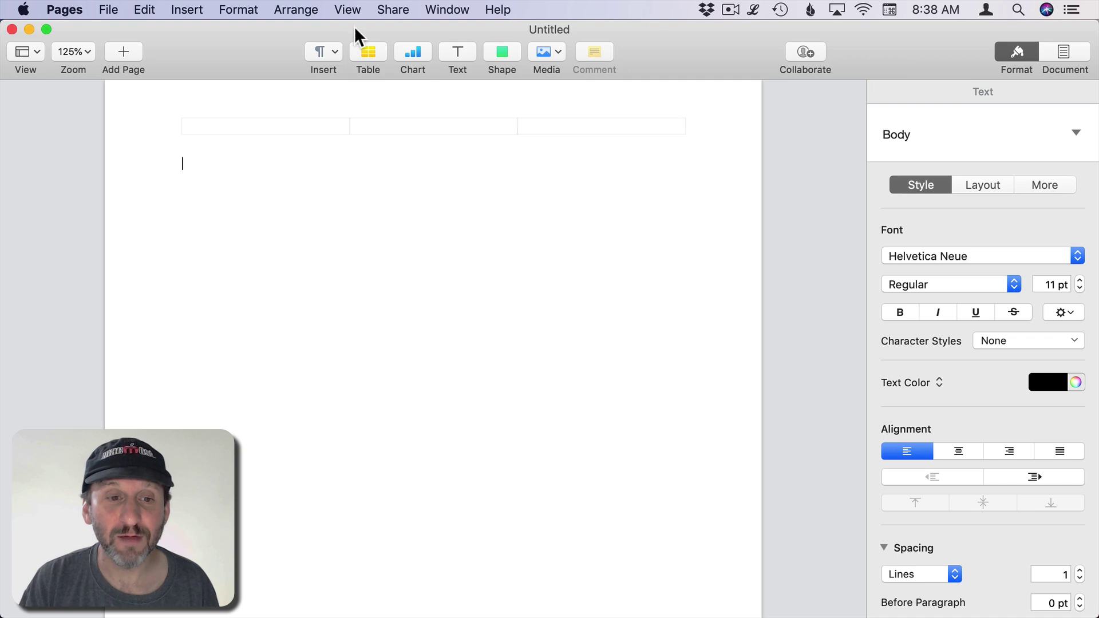
pyautogui.click(347, 10)
pyautogui.click(389, 246)
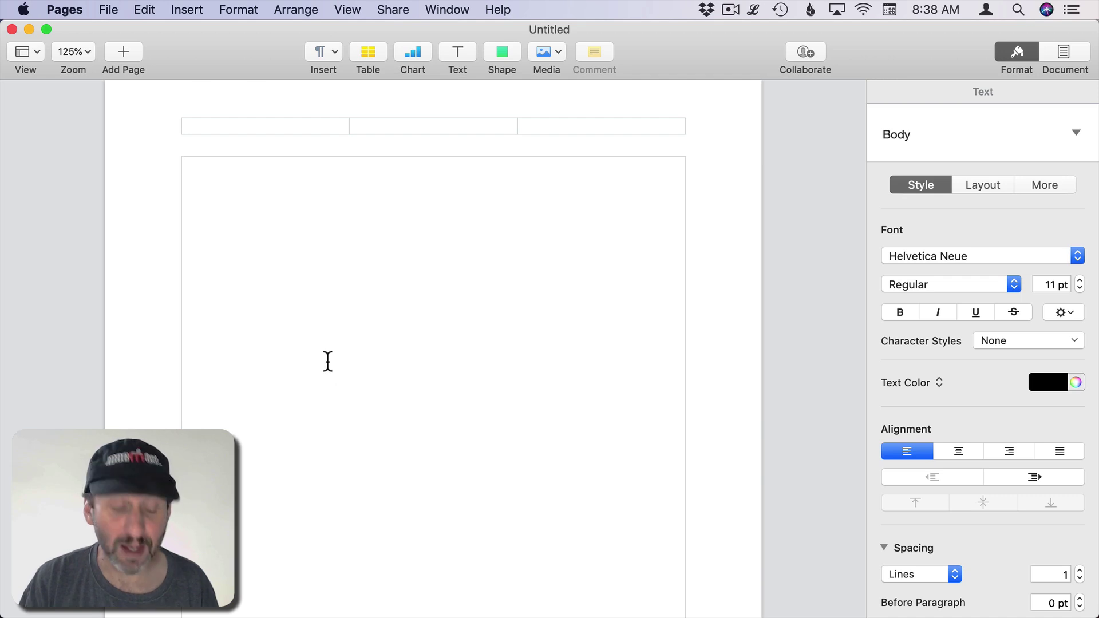
# - Paste the Alice in Wonderland text into the body and click into its first paragraph
pyautogui.press('super+v')
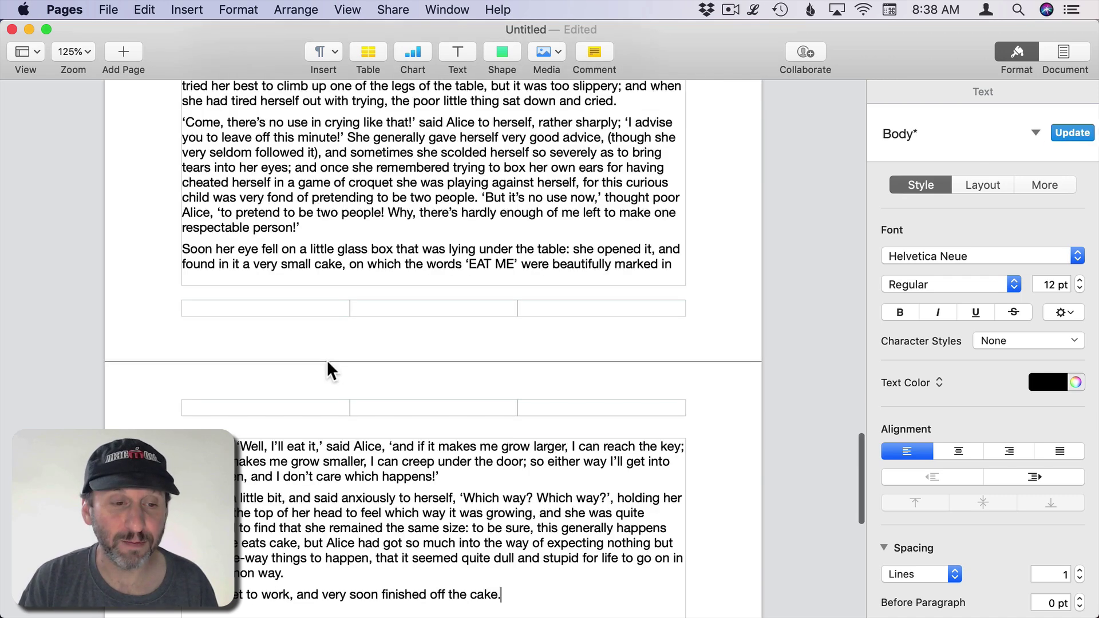
pyautogui.scroll(1, 342, 241)
pyautogui.scroll(-1, 342, 240)
pyautogui.scroll(20, 341, 241)
pyautogui.scroll(-20, 342, 246)
pyautogui.scroll(-8, 326, 325)
pyautogui.scroll(20, 326, 325)
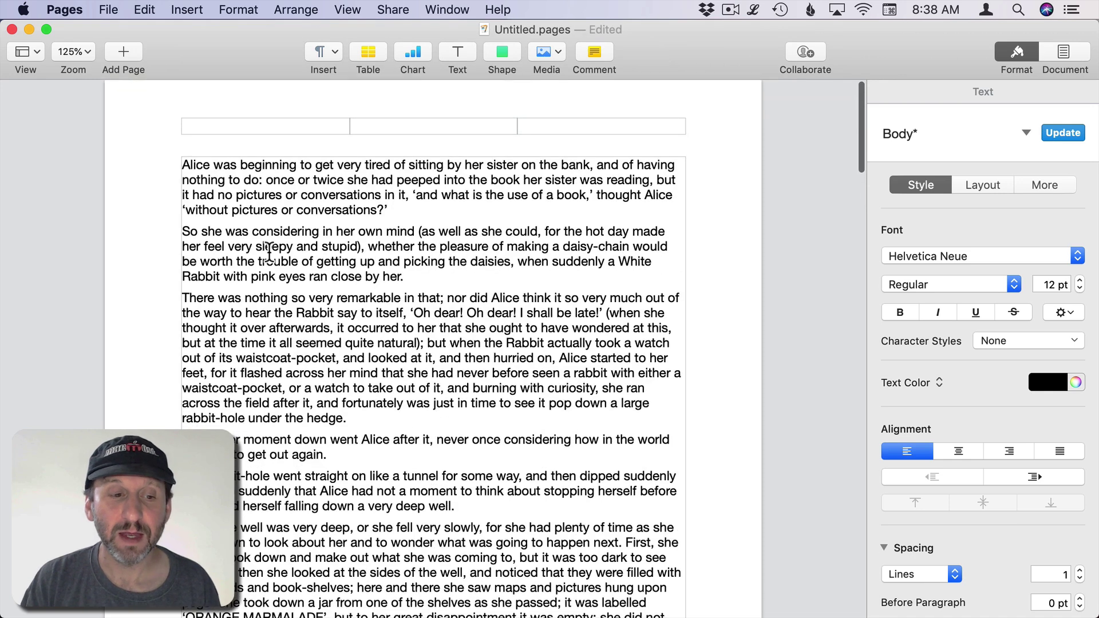
pyautogui.click(270, 178)
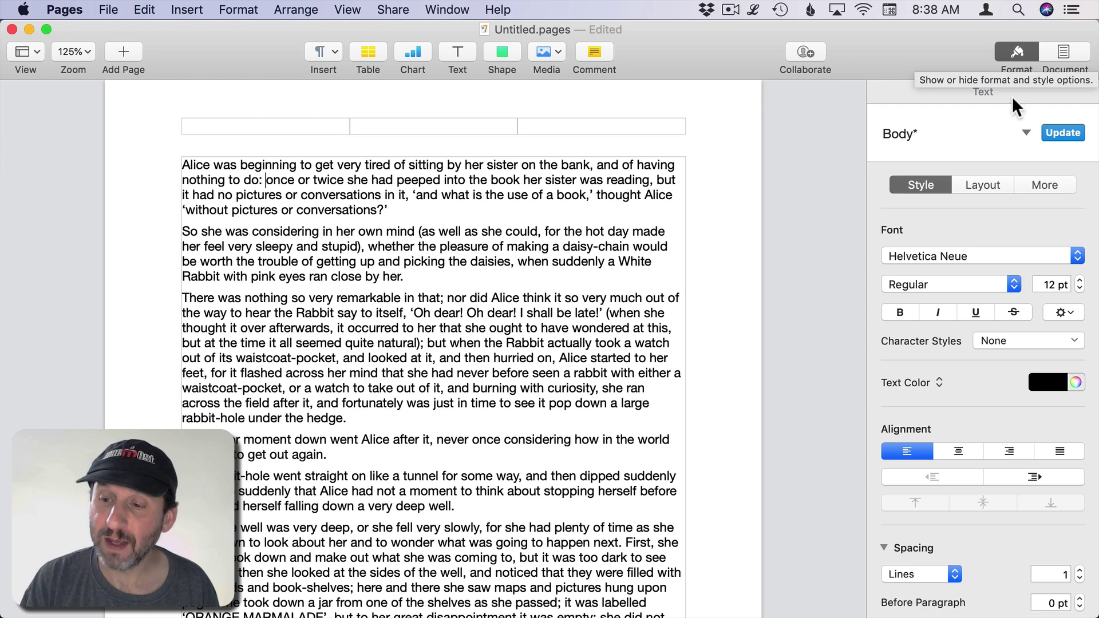
# - In Layout, try column counts up to five, then settle on 2 columns
pyautogui.click(990, 186)
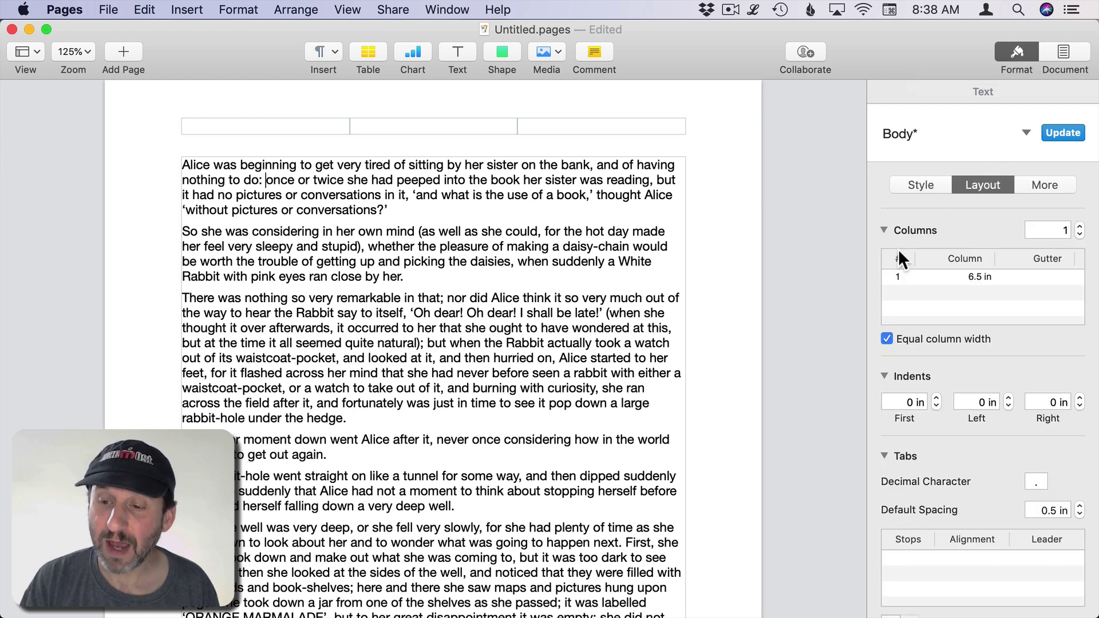
pyautogui.click(1079, 227)
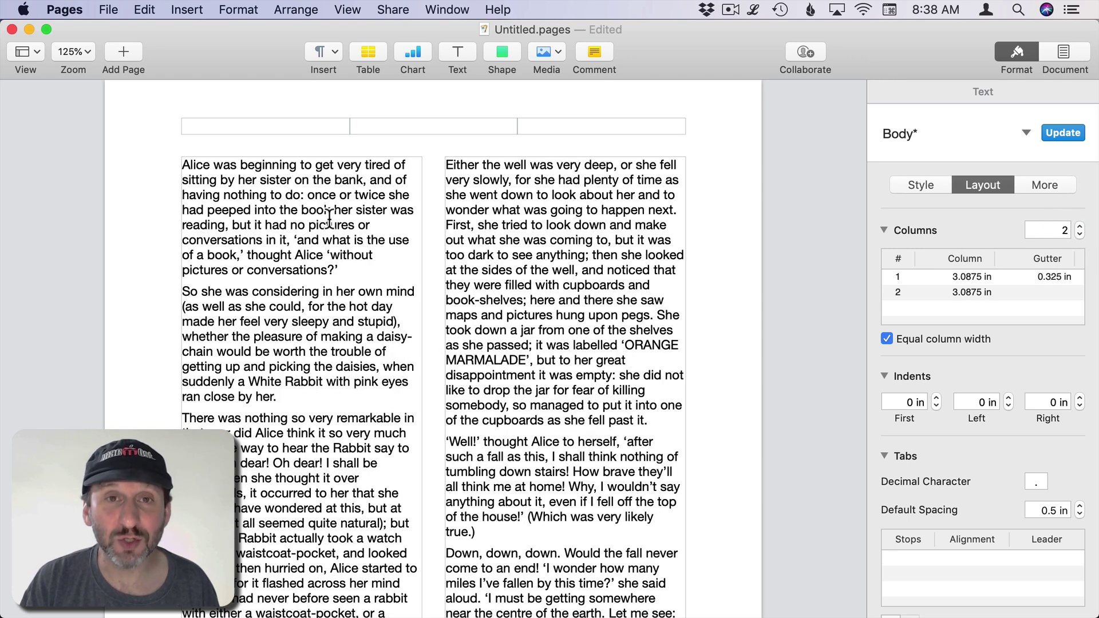
pyautogui.click(1080, 227)
pyautogui.click(1080, 227)
pyautogui.click(1079, 227)
pyautogui.click(1081, 236)
pyautogui.click(1080, 236)
pyautogui.click(1081, 235)
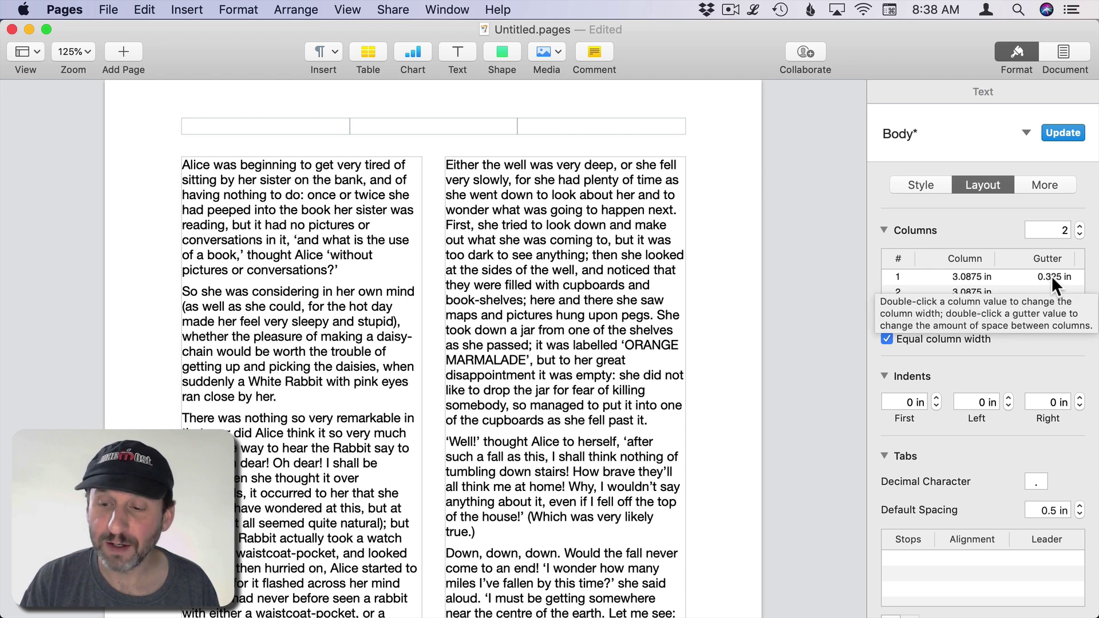
# - Try a column width of 2, then allow unequal widths with a first column of 3
pyautogui.doubleClick(964, 277)
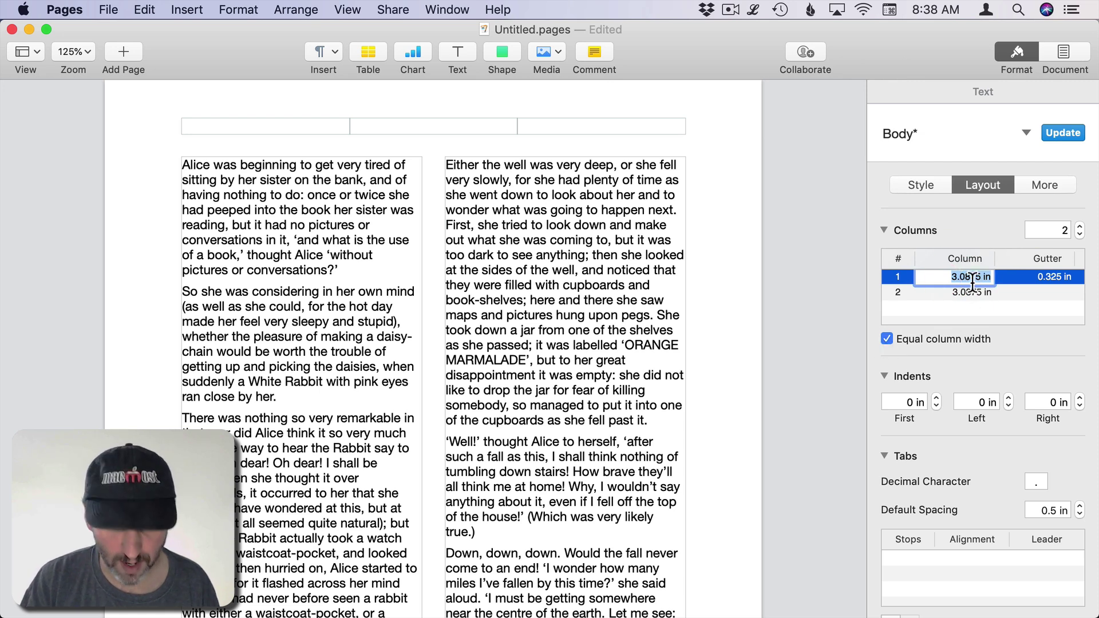
pyautogui.write('2')
pyautogui.press('Return')
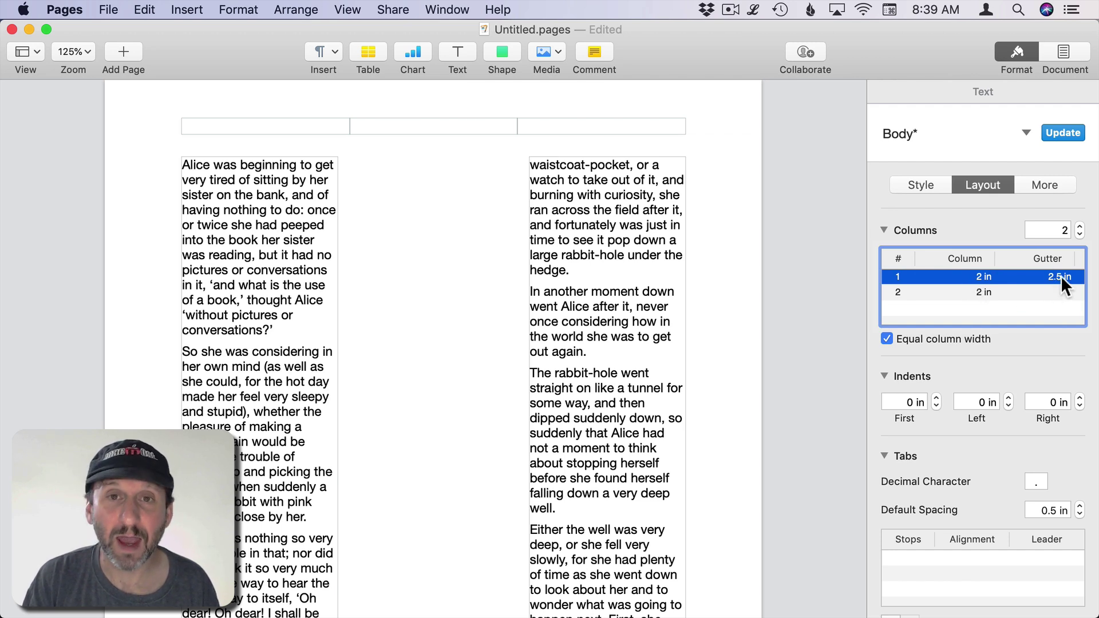
pyautogui.click(929, 338)
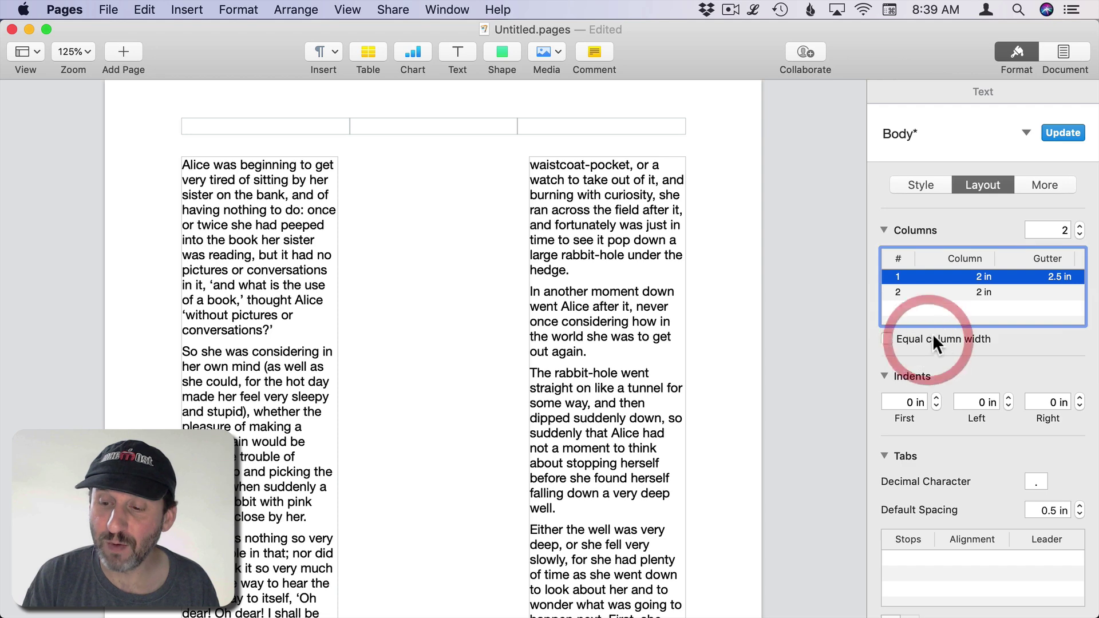
pyautogui.doubleClick(978, 277)
pyautogui.write('3')
pyautogui.press('Return')
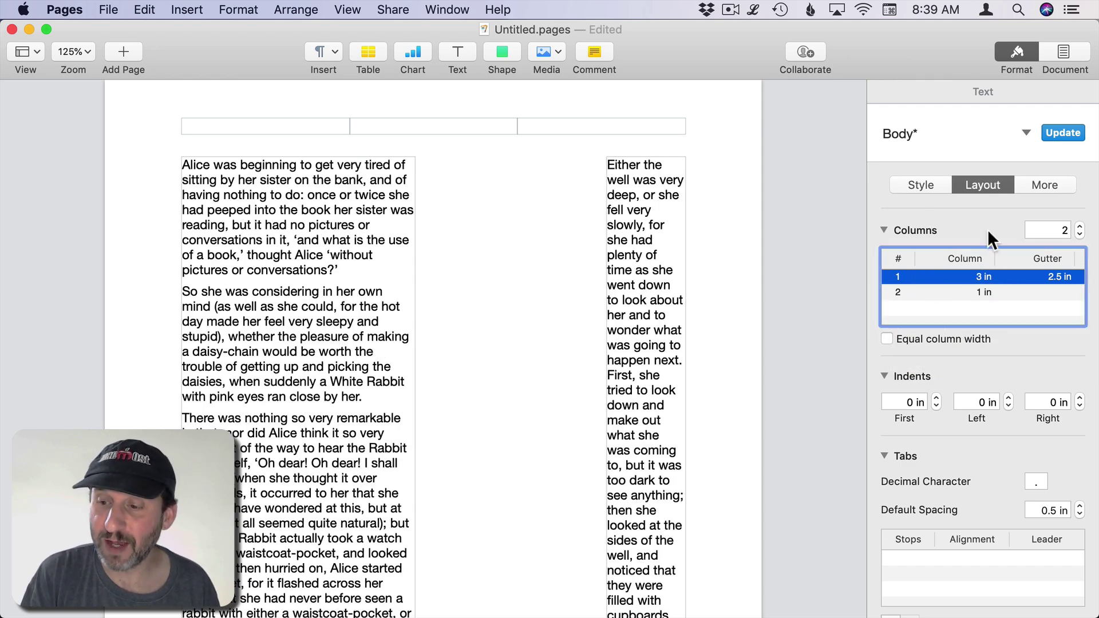
# - Set the gutter to 0.5, then restore Equal column width
pyautogui.doubleClick(1054, 276)
pyautogui.write('0.5')
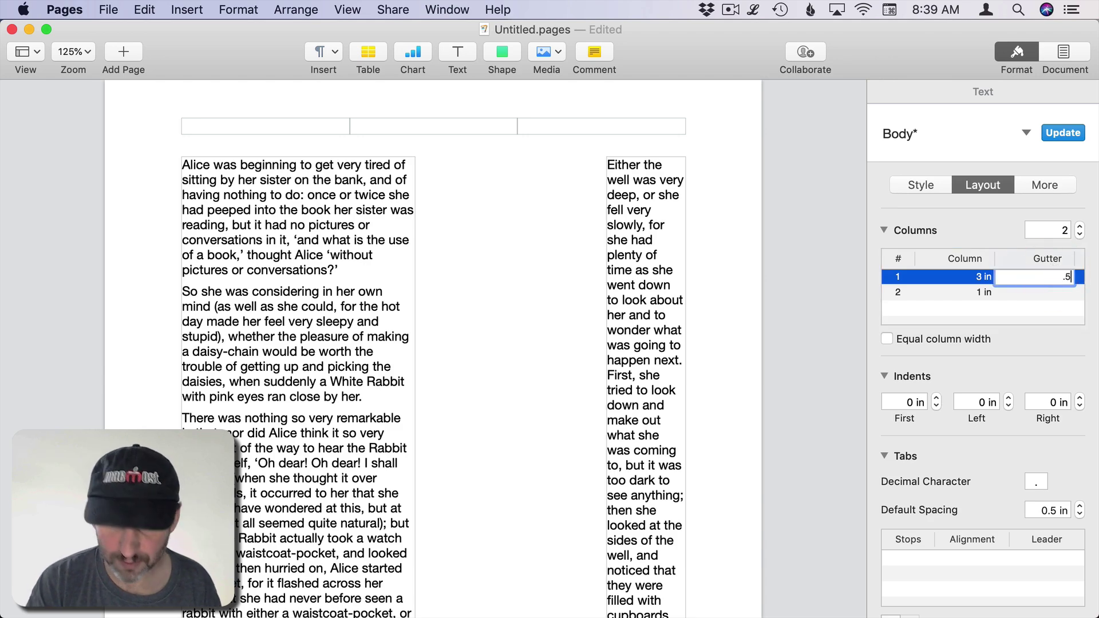
pyautogui.press('Return')
pyautogui.click(950, 339)
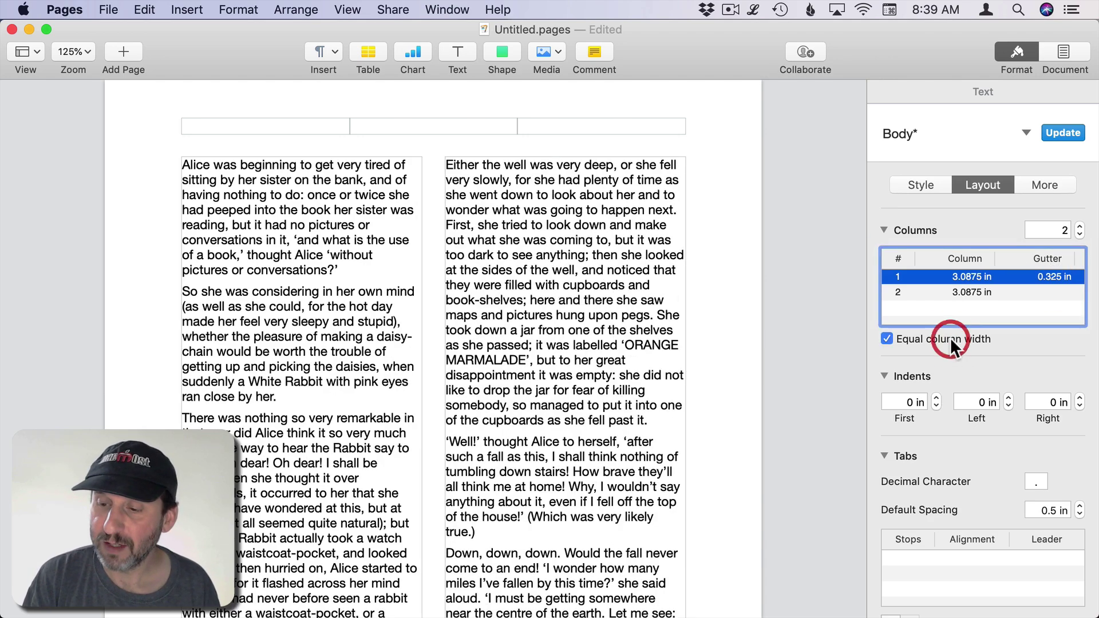
# - Zoom the document view to 75%
pyautogui.scroll(-5, 319, 303)
pyautogui.scroll(-15, 319, 303)
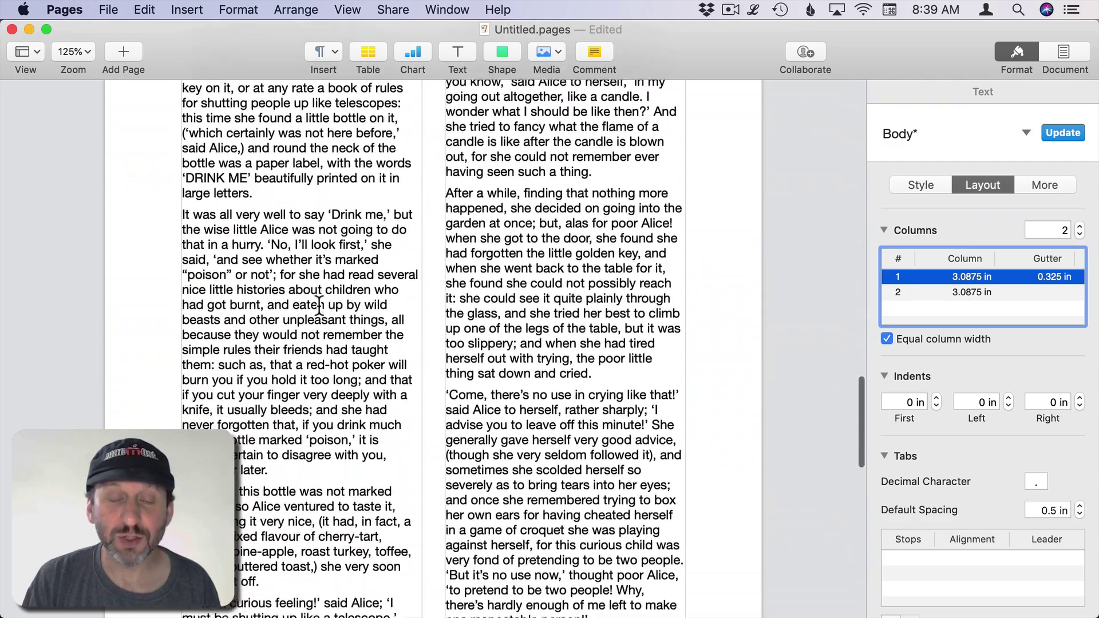
pyautogui.scroll(15, 319, 303)
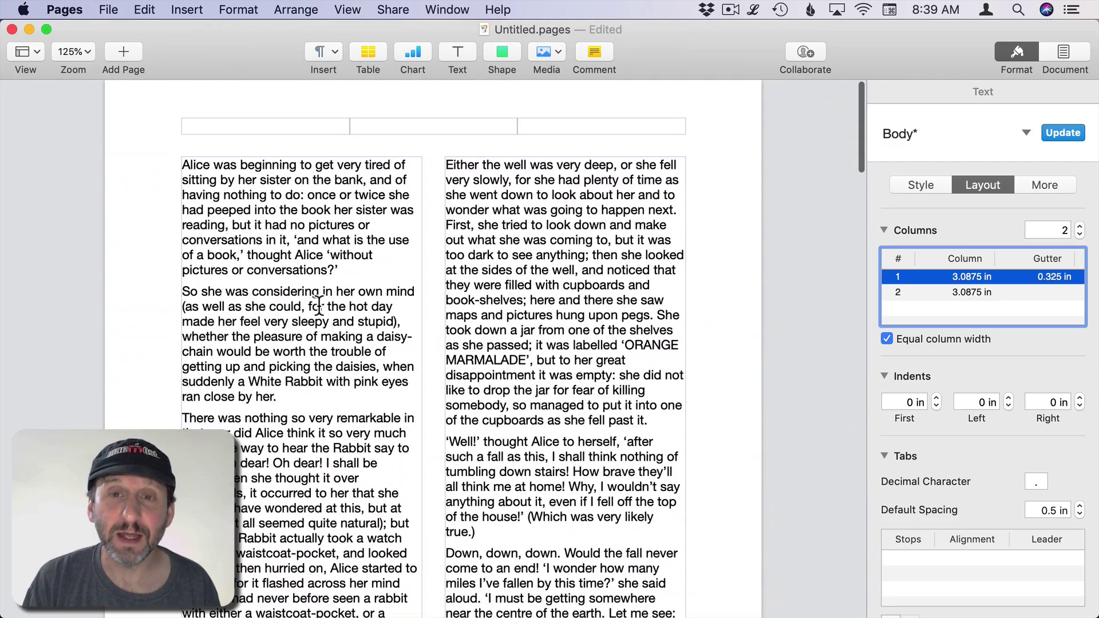
pyautogui.click(76, 50)
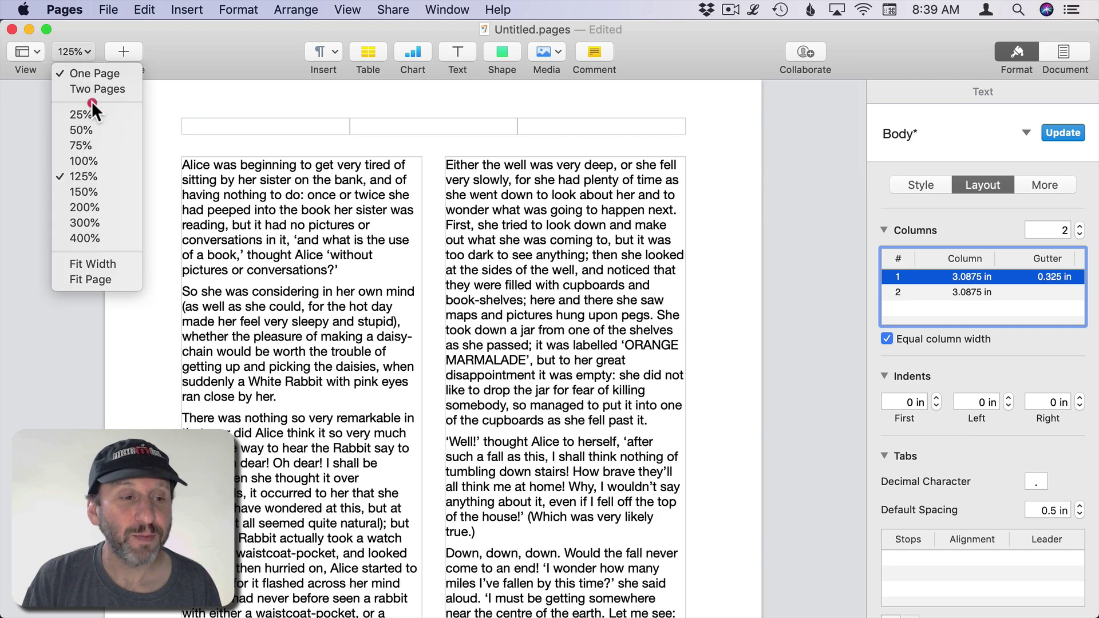
pyautogui.click(92, 146)
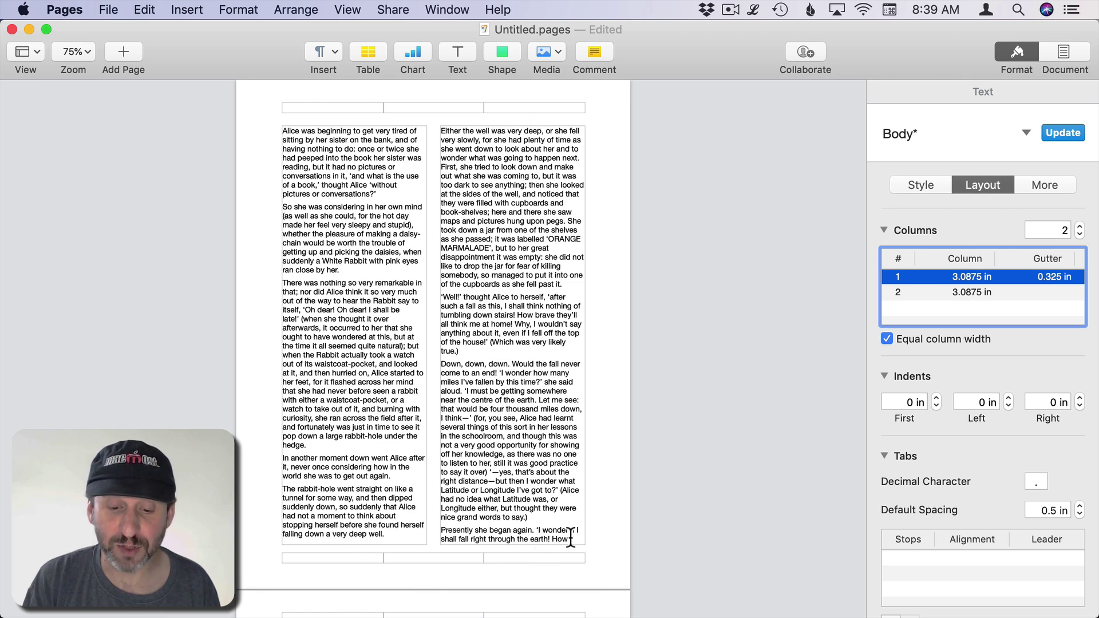
# - Toggle the body from 2 columns to 1 and back, then click after 'nice grand words to say.)'
pyautogui.scroll(-10, 571, 538)
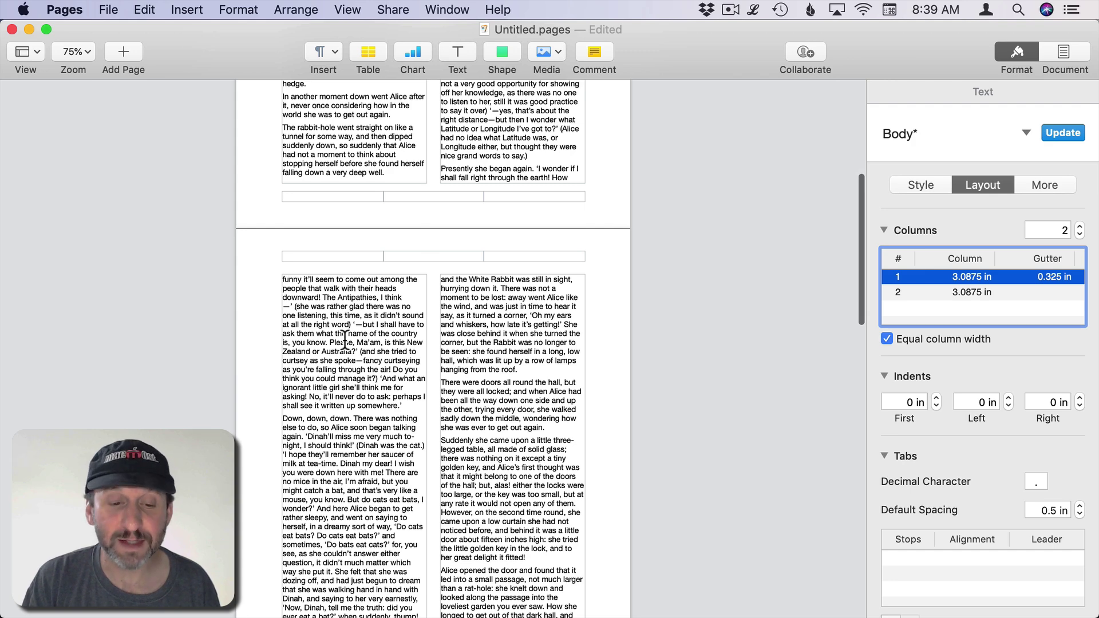
pyautogui.scroll(10, 351, 172)
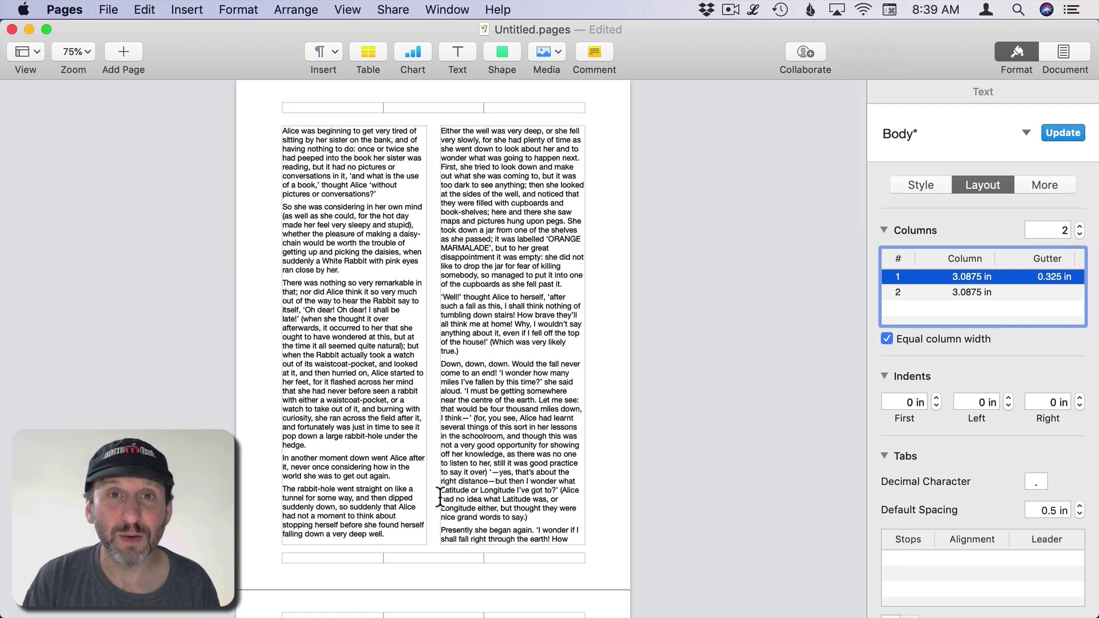
pyautogui.scroll(-5, 490, 530)
pyautogui.click(360, 152)
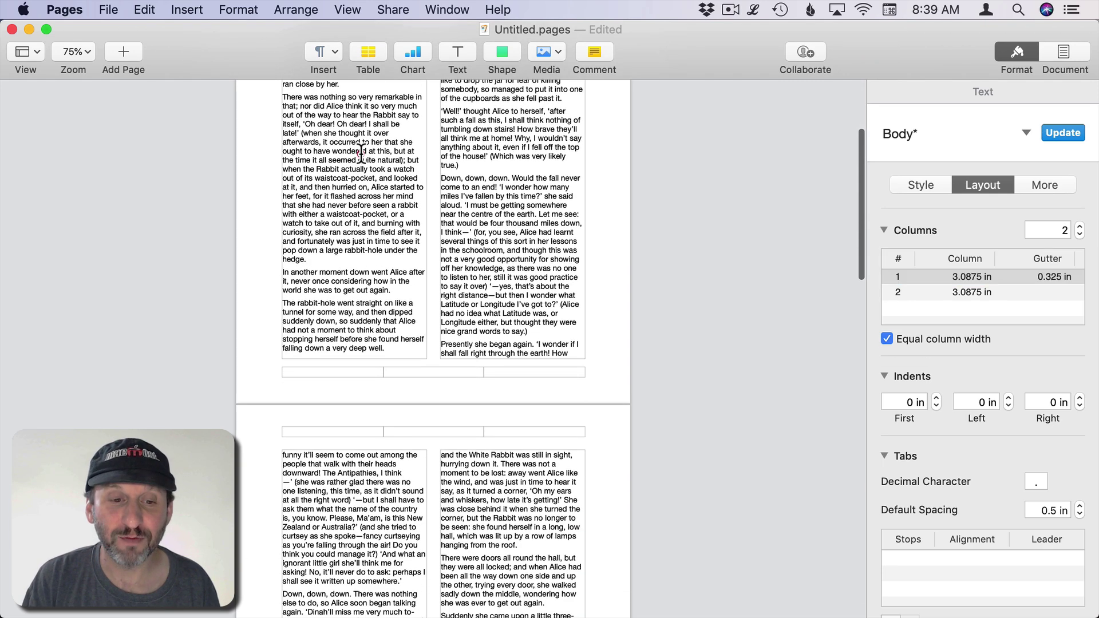
pyautogui.click(360, 525)
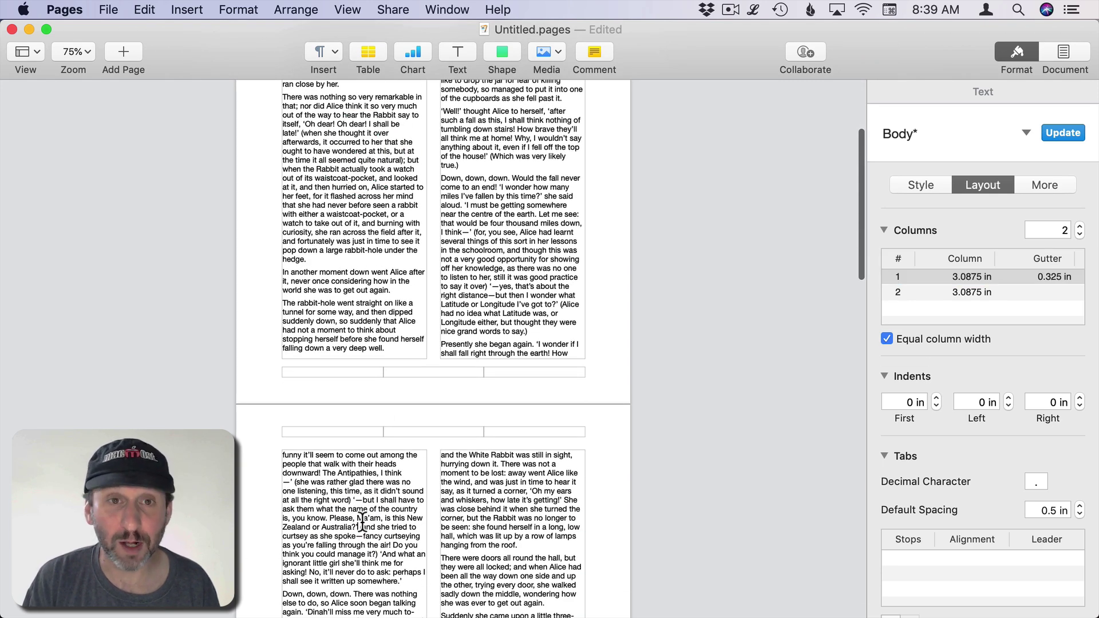
pyautogui.click(1080, 234)
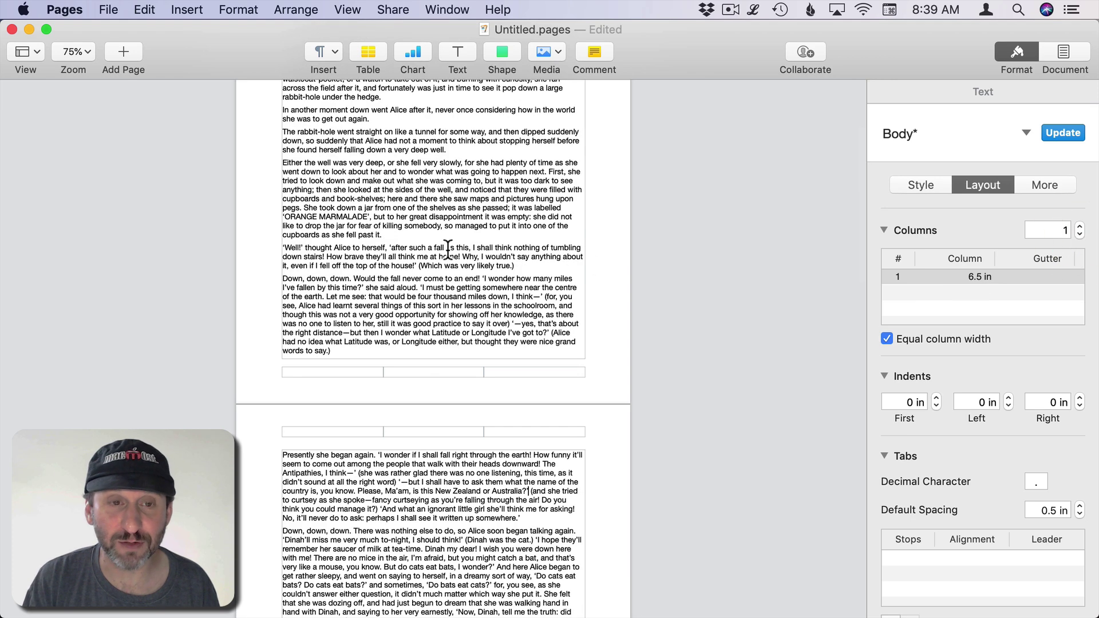
pyautogui.click(1079, 227)
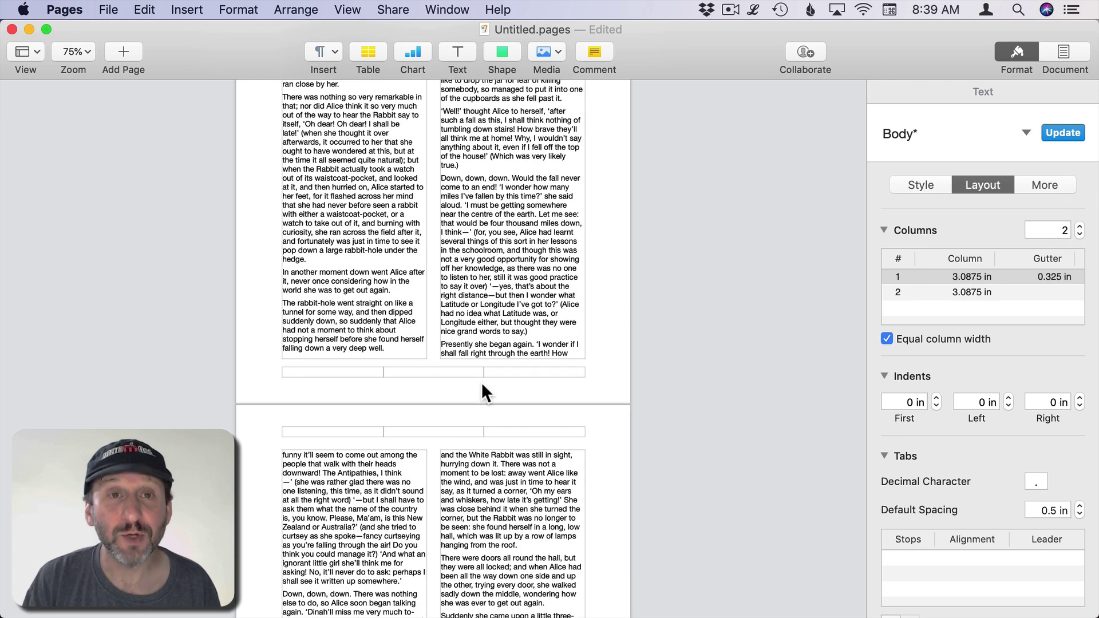
pyautogui.click(541, 331)
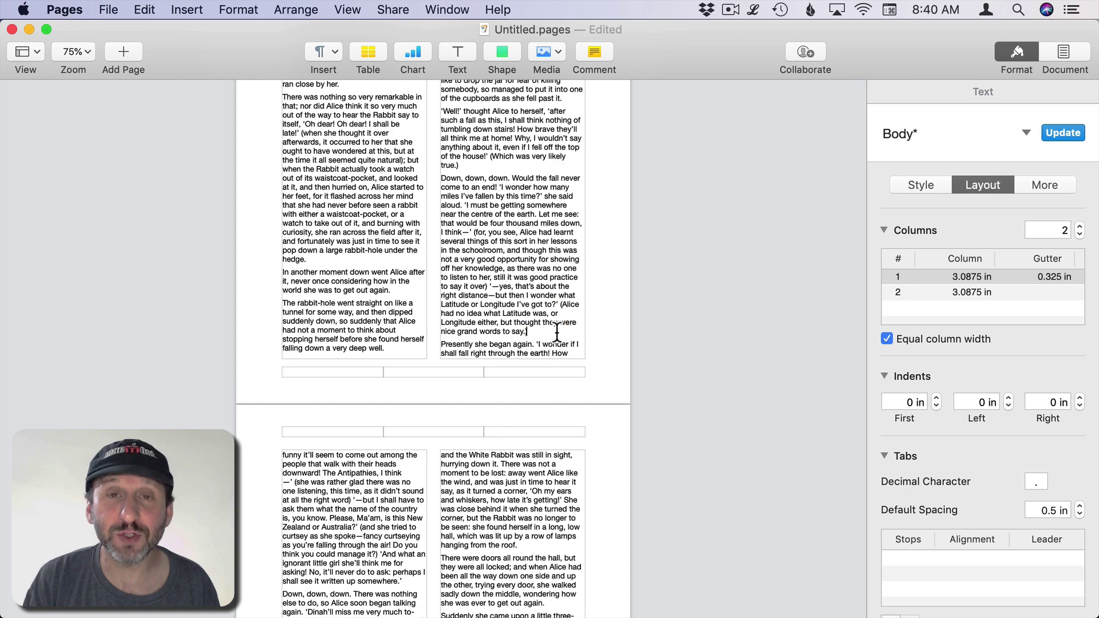
# - Insert a section break before the Presently paragraph, replacing an undone page break, and delete the blank line
pyautogui.click(199, 8)
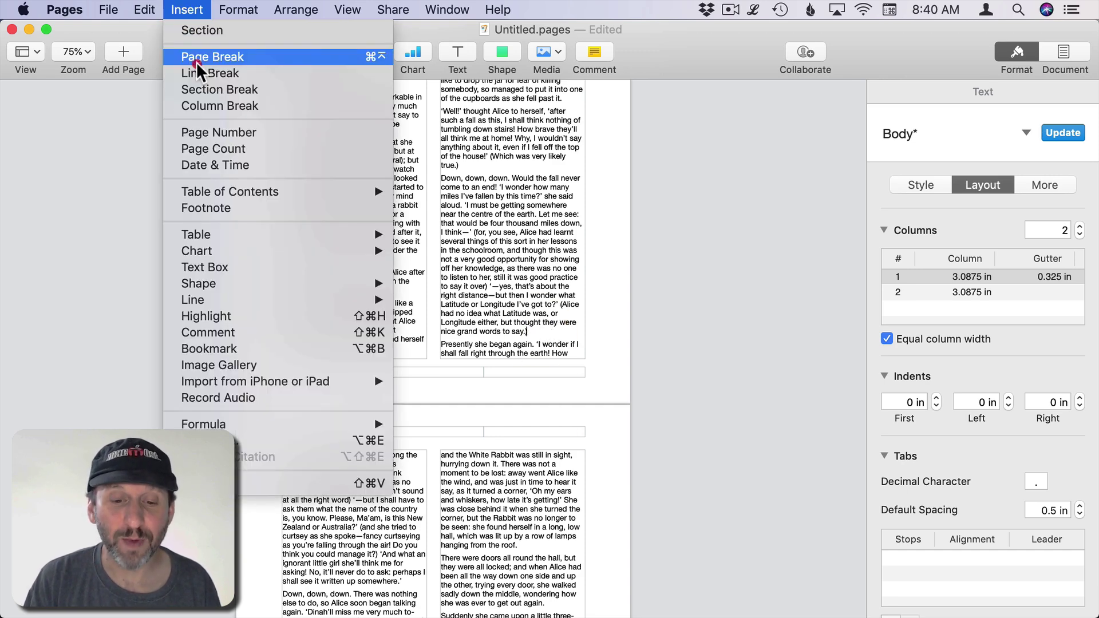
pyautogui.click(197, 57)
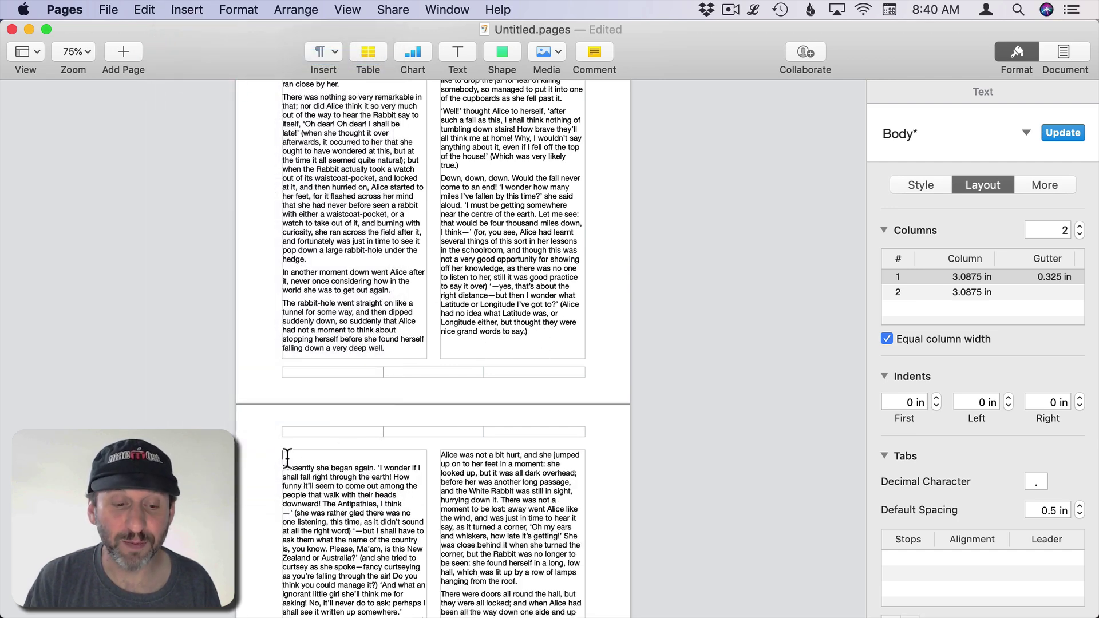
pyautogui.press('super+z')
pyautogui.click(144, 10)
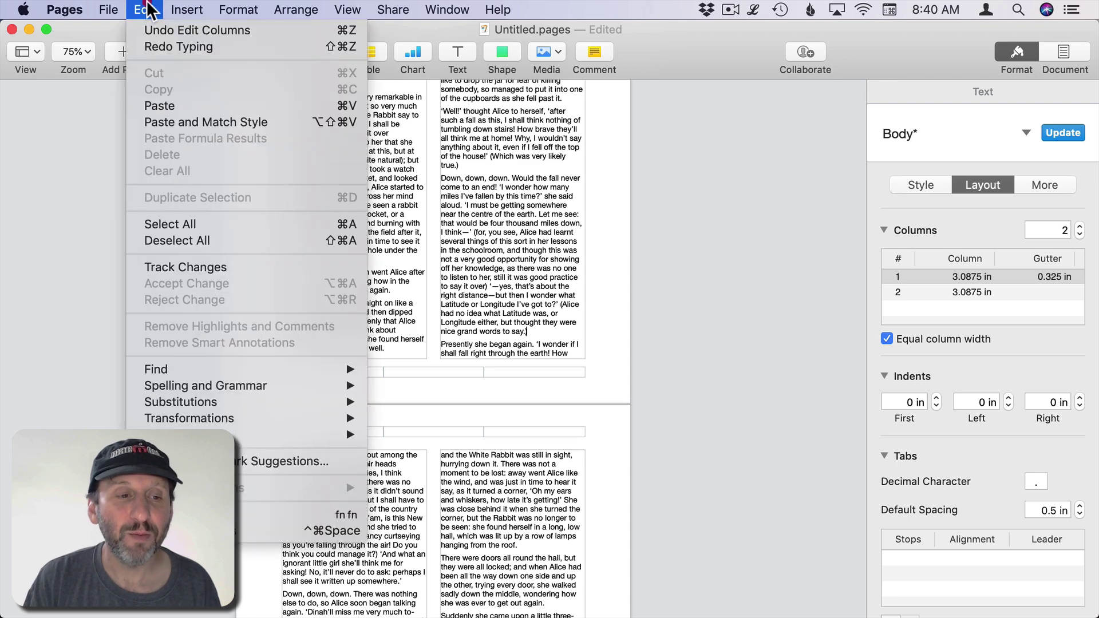
pyautogui.moveTo(186, 9)
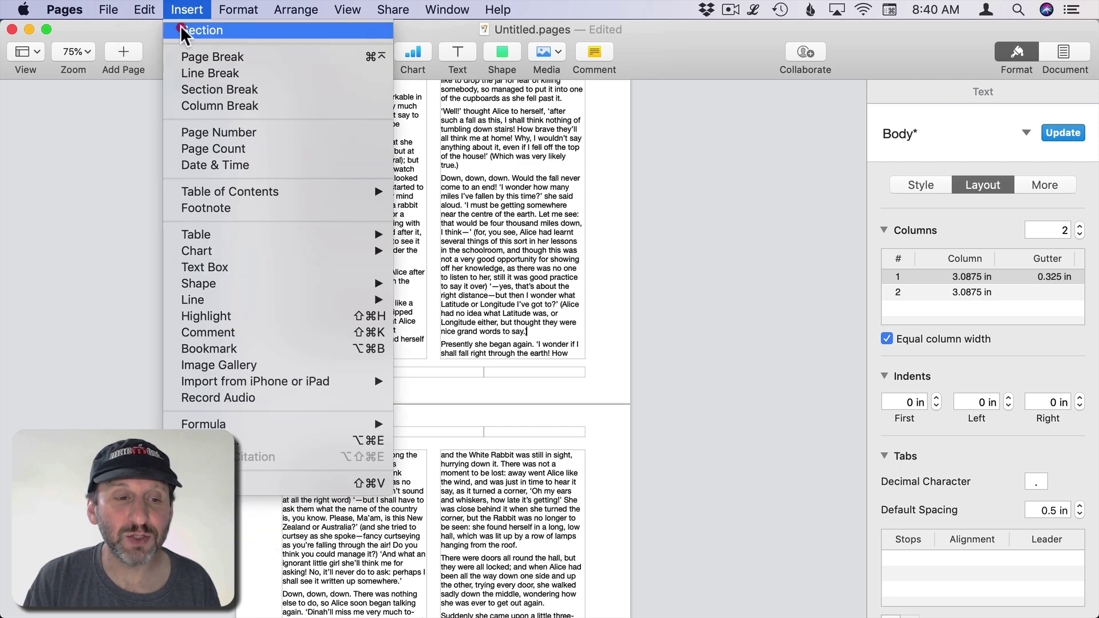
pyautogui.click(198, 87)
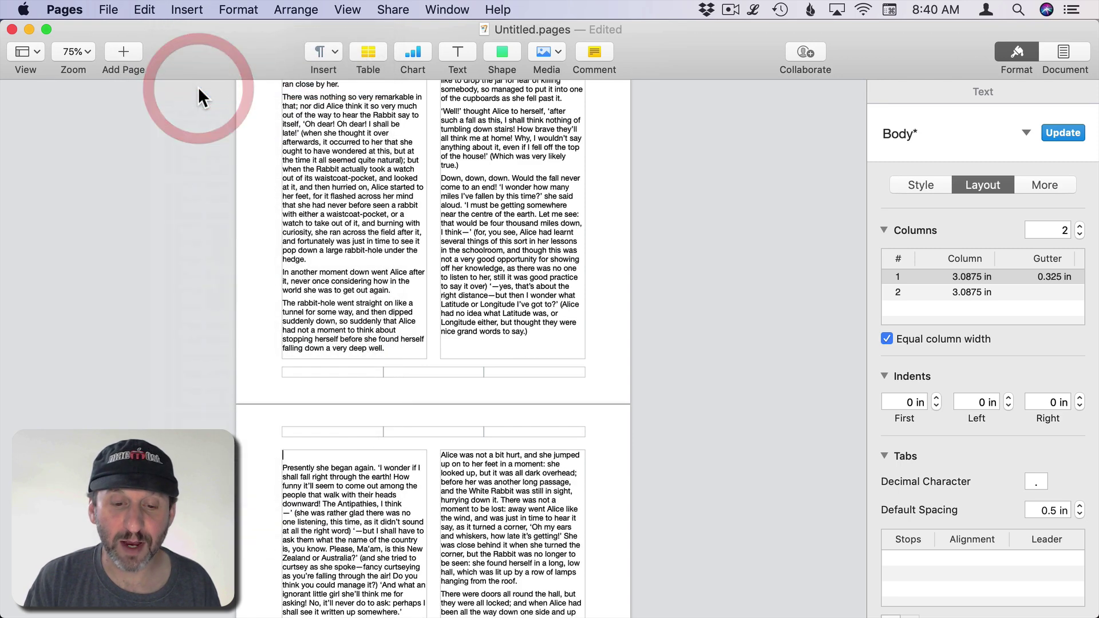
pyautogui.click(283, 469)
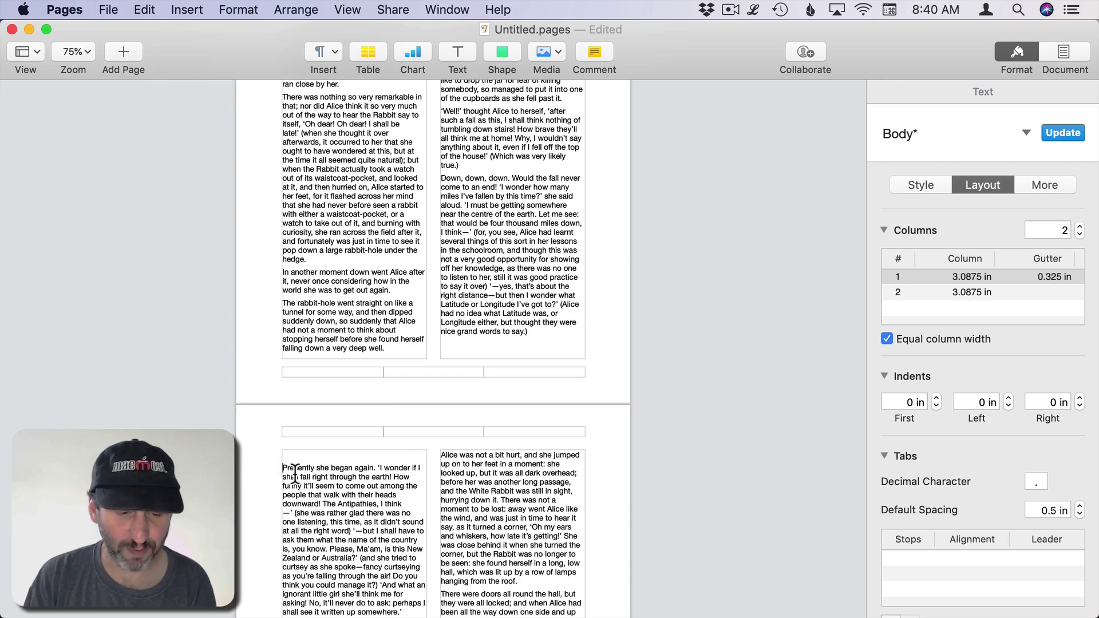
pyautogui.press('BackSpace')
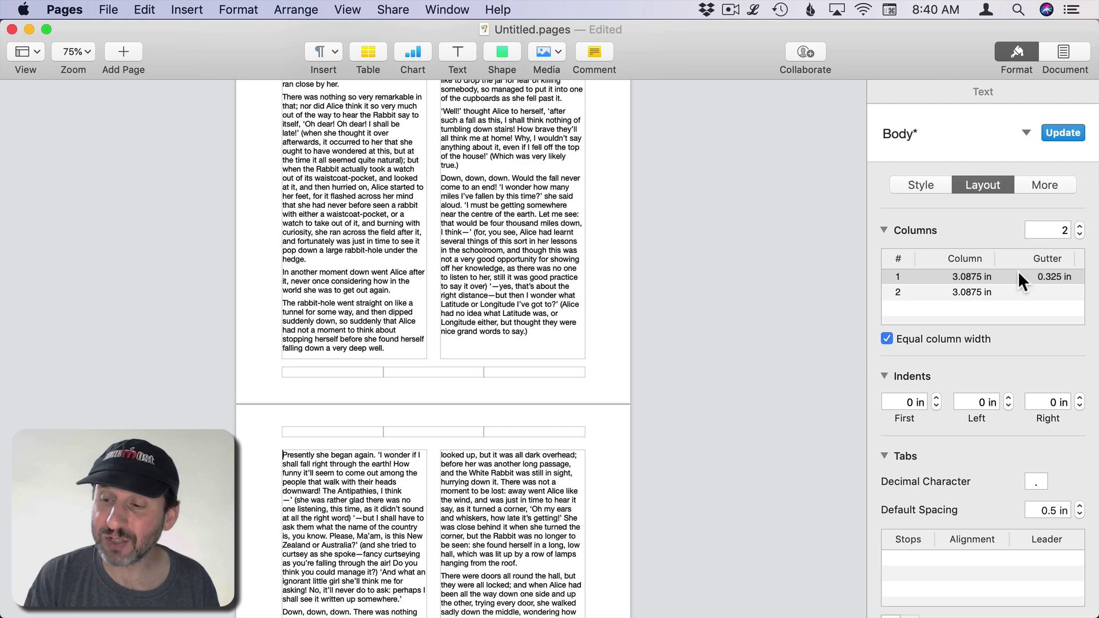
# - Set page two's section to 1 column and add a page break after page one's last line
pyautogui.click(1080, 235)
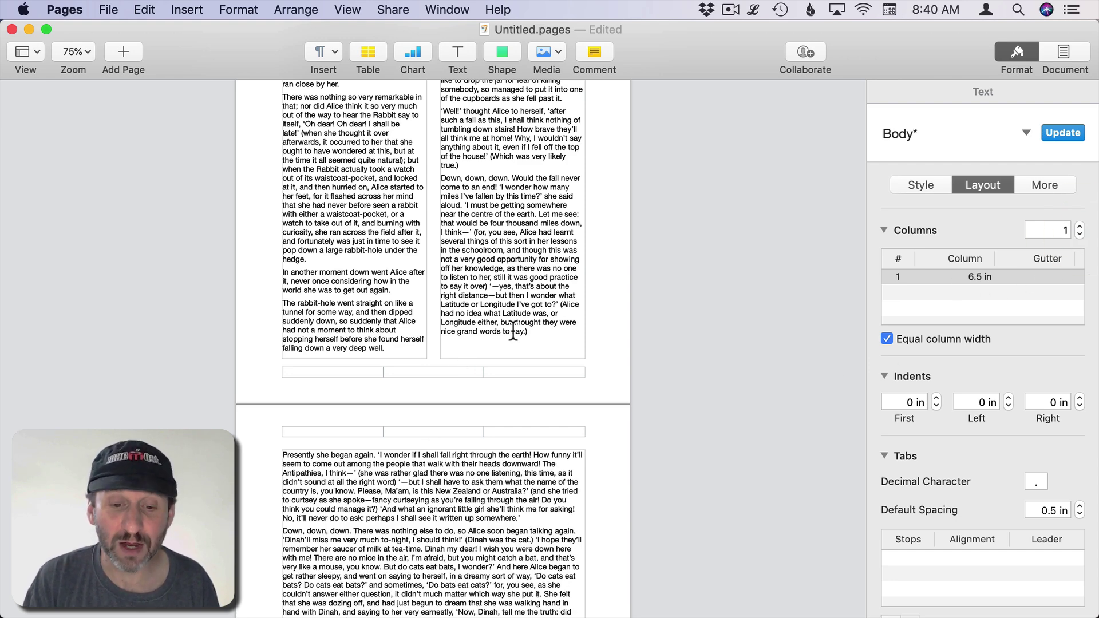
pyautogui.click(548, 337)
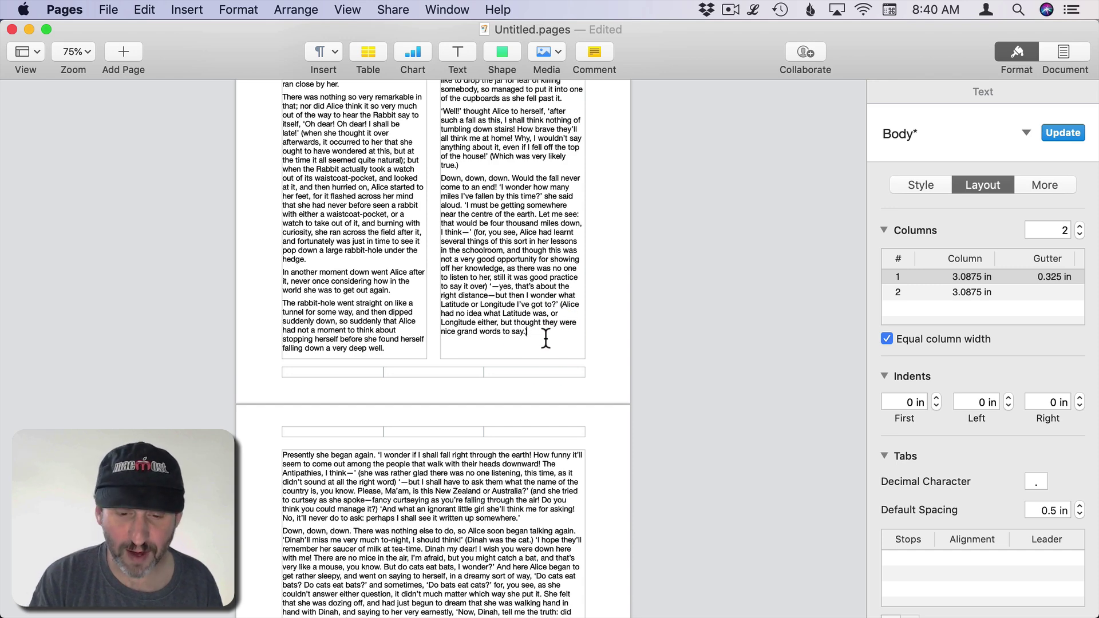
pyautogui.press('alt+super+Return')
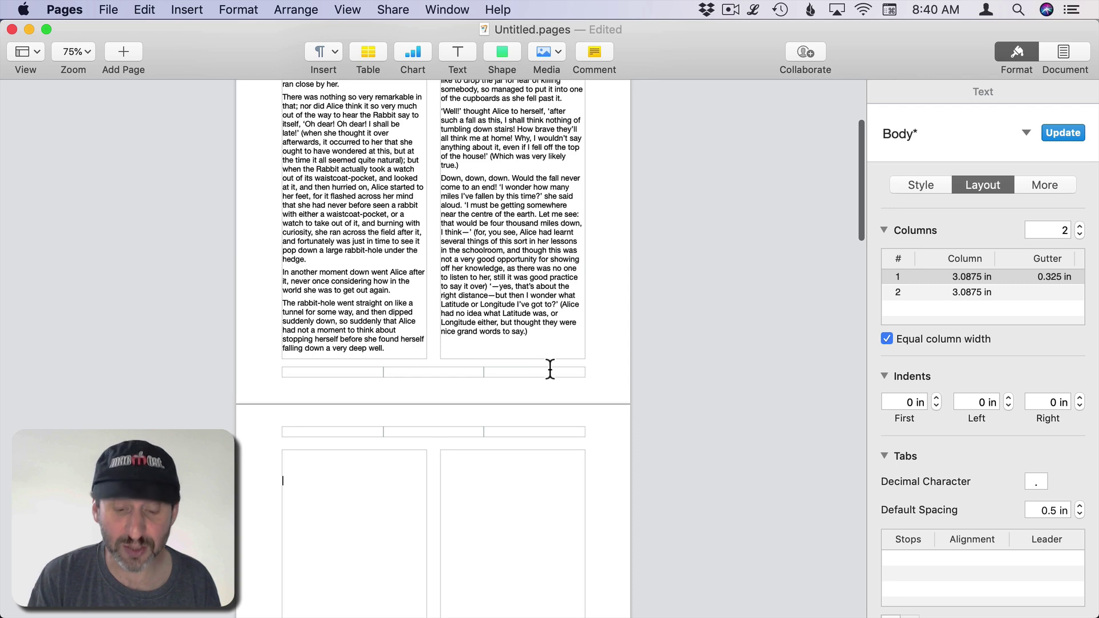
# - Delete the extra page break
pyautogui.press('BackSpace')
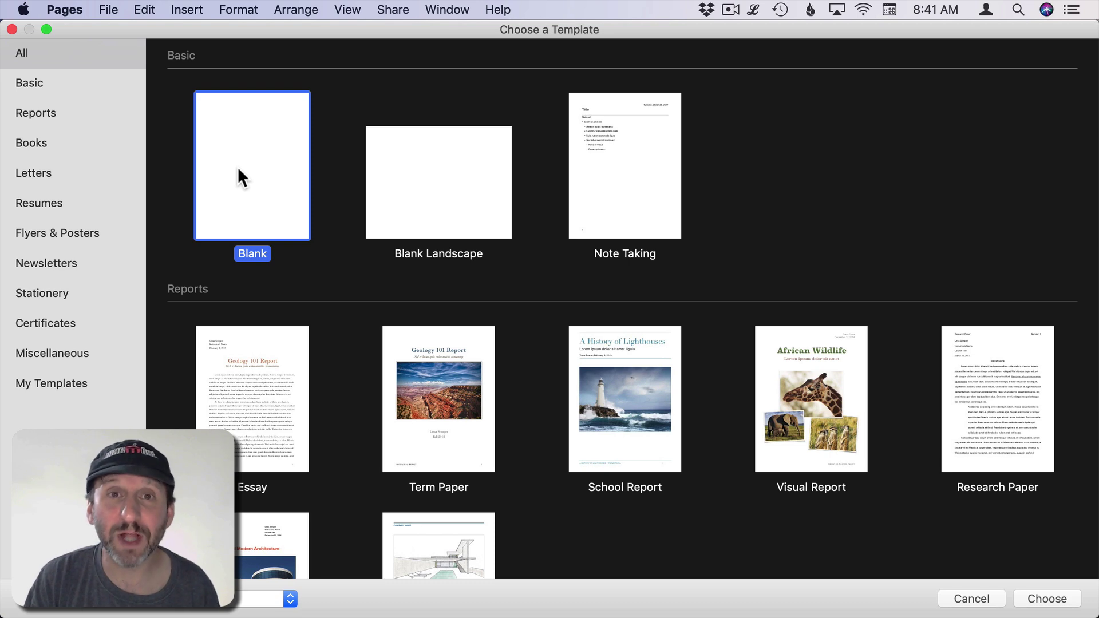
# - Create Untitled 3 from Blank, confirm Convert to Page Layout, and enable Show Layout
pyautogui.doubleClick(238, 166)
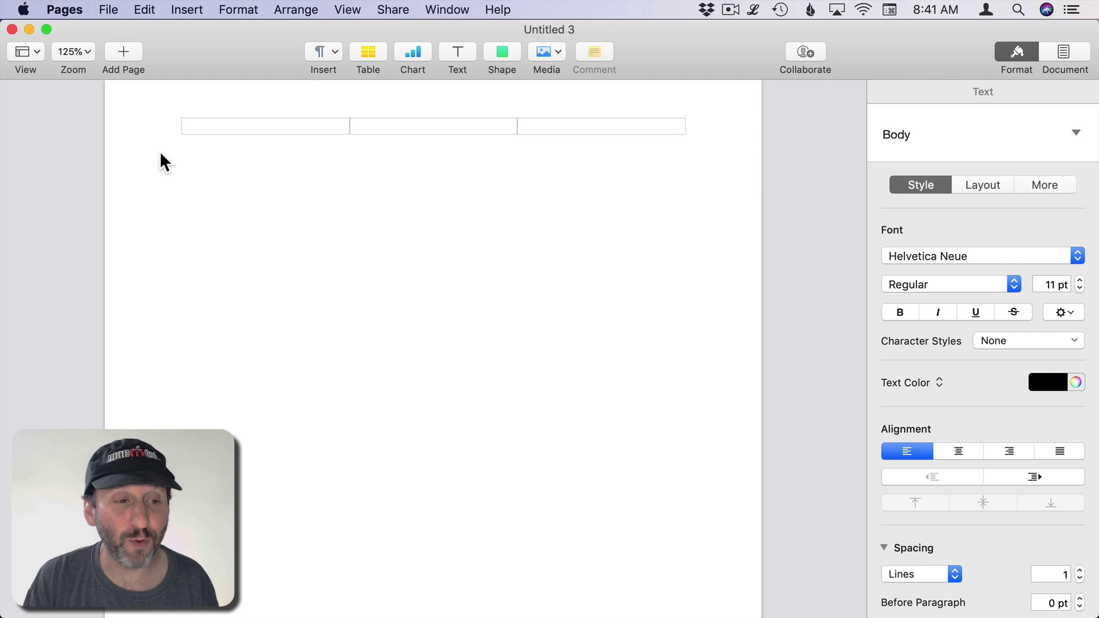
pyautogui.click(107, 9)
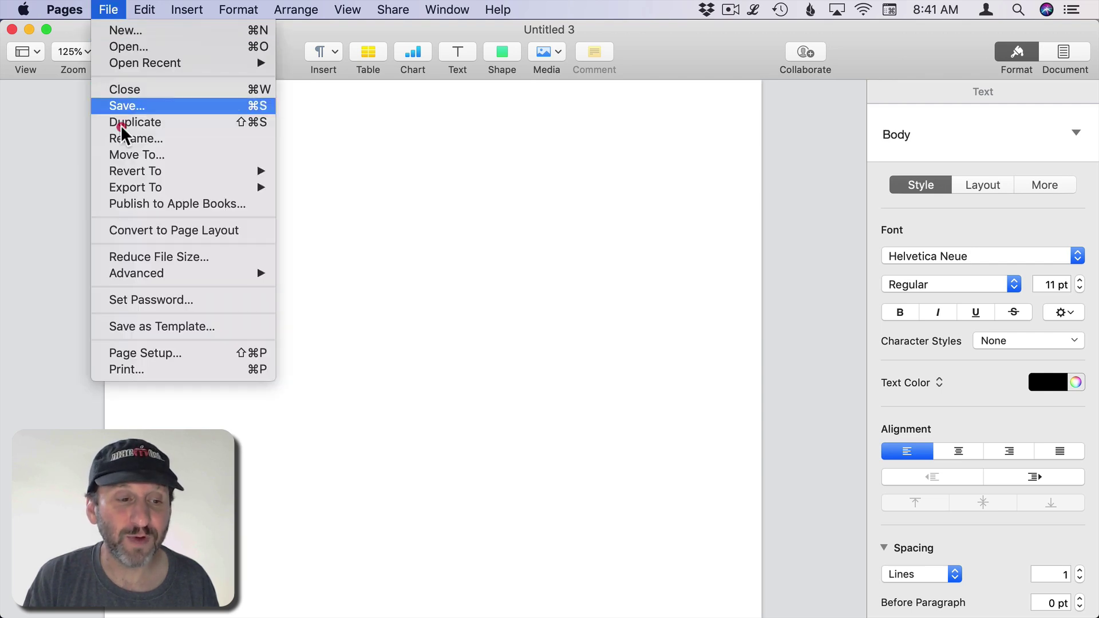
pyautogui.click(136, 230)
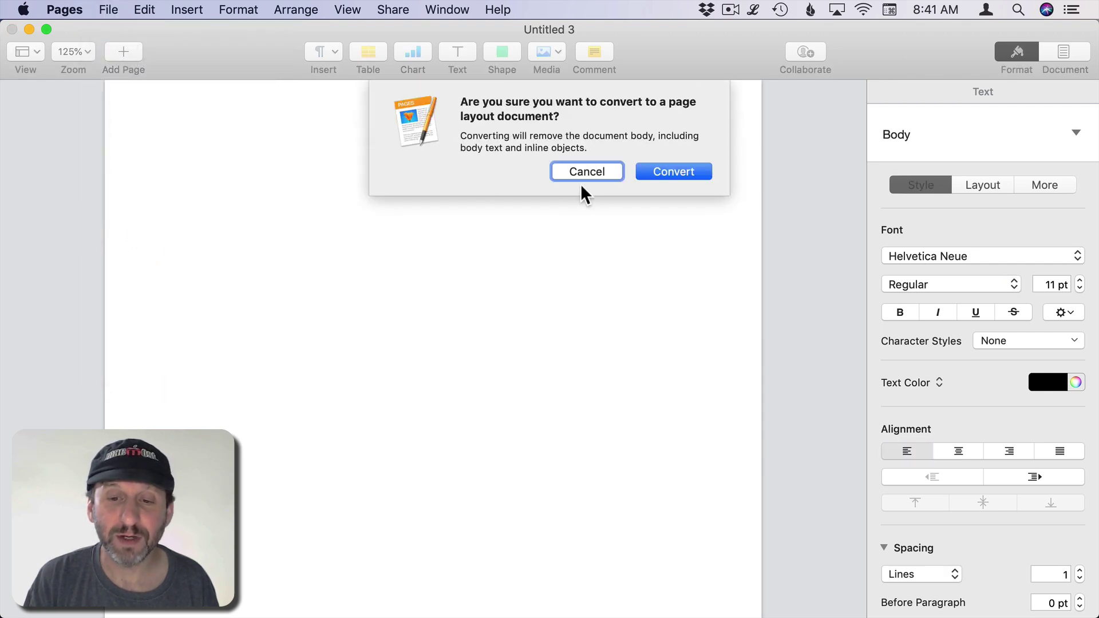
pyautogui.click(654, 172)
pyautogui.click(348, 10)
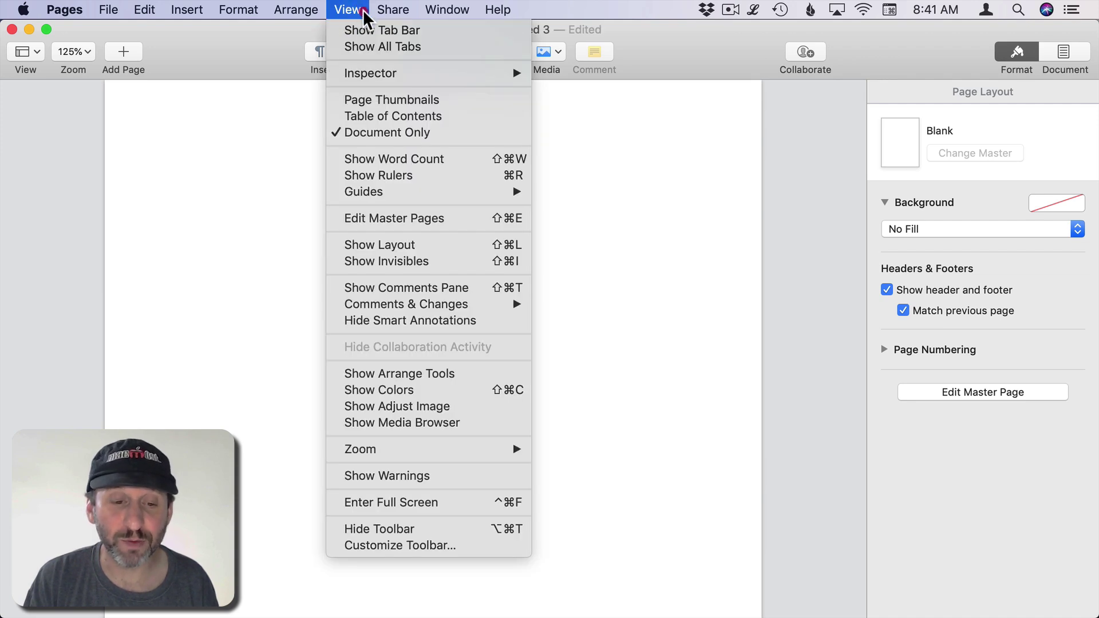
pyautogui.click(390, 243)
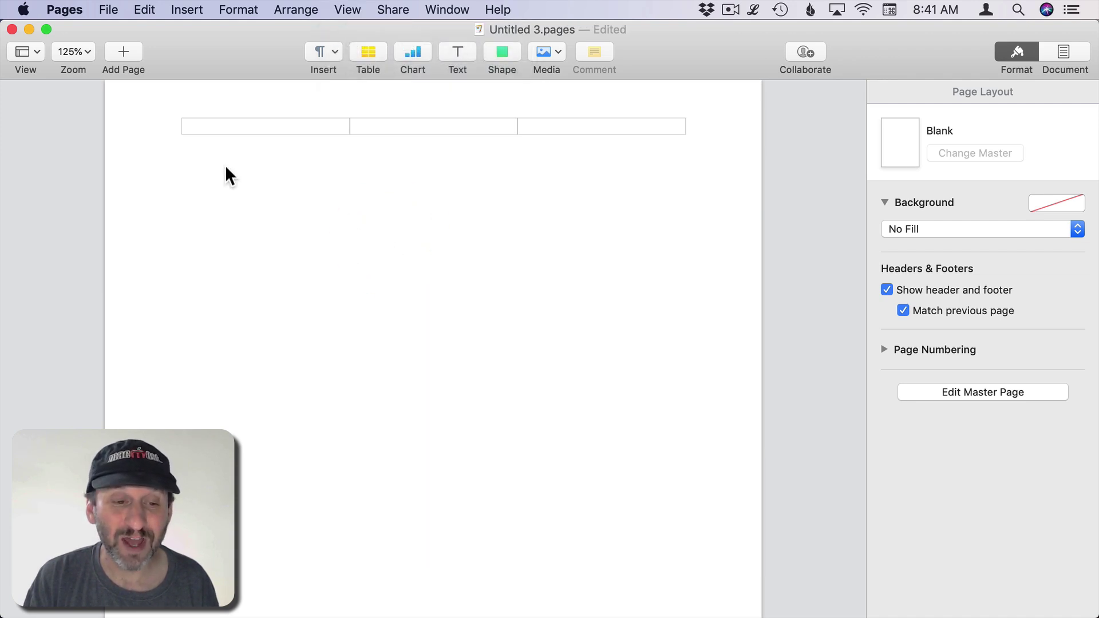
# - Add a text box, paste the Alice story into it, and drag it to the top-left under the header
pyautogui.click(456, 50)
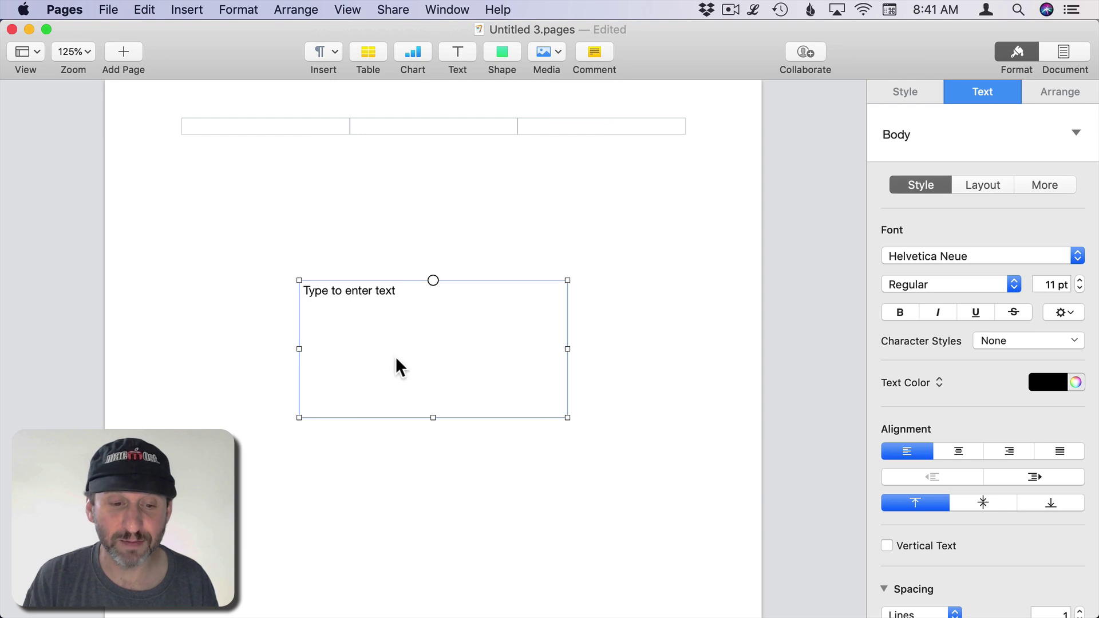
pyautogui.click(391, 337)
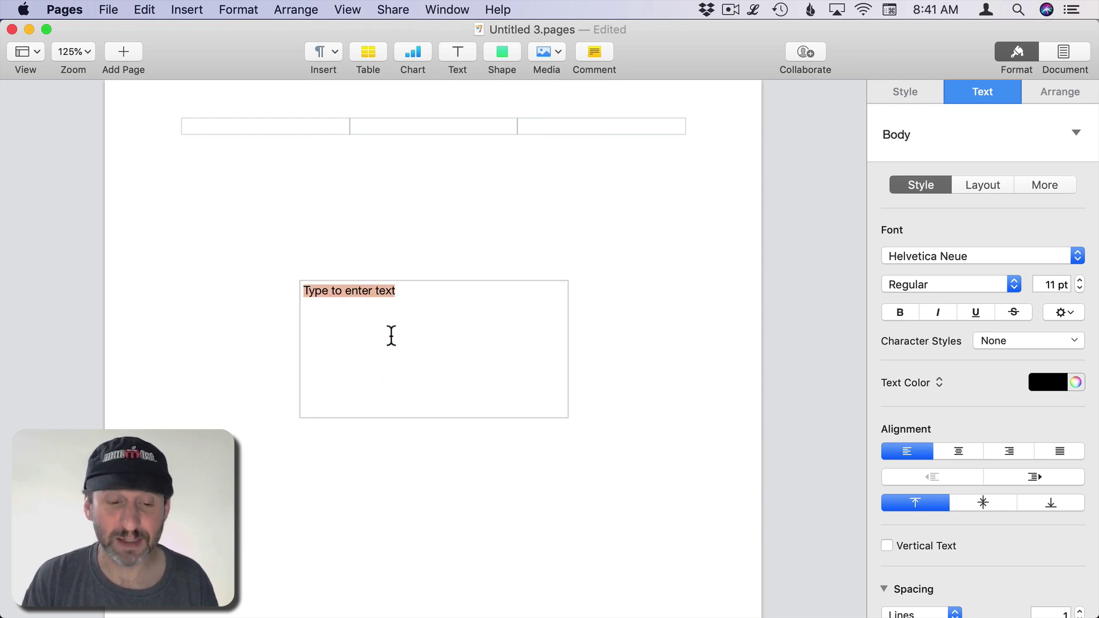
pyautogui.press('super+v')
pyautogui.click(582, 329)
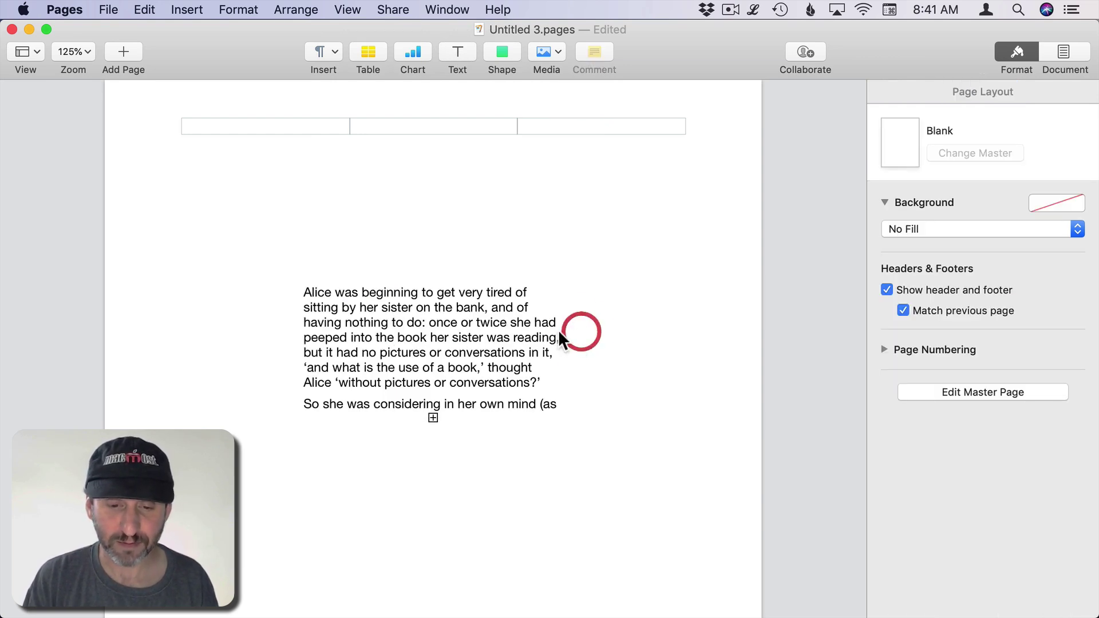
pyautogui.moveTo(476, 377); pyautogui.dragTo(326, 235)
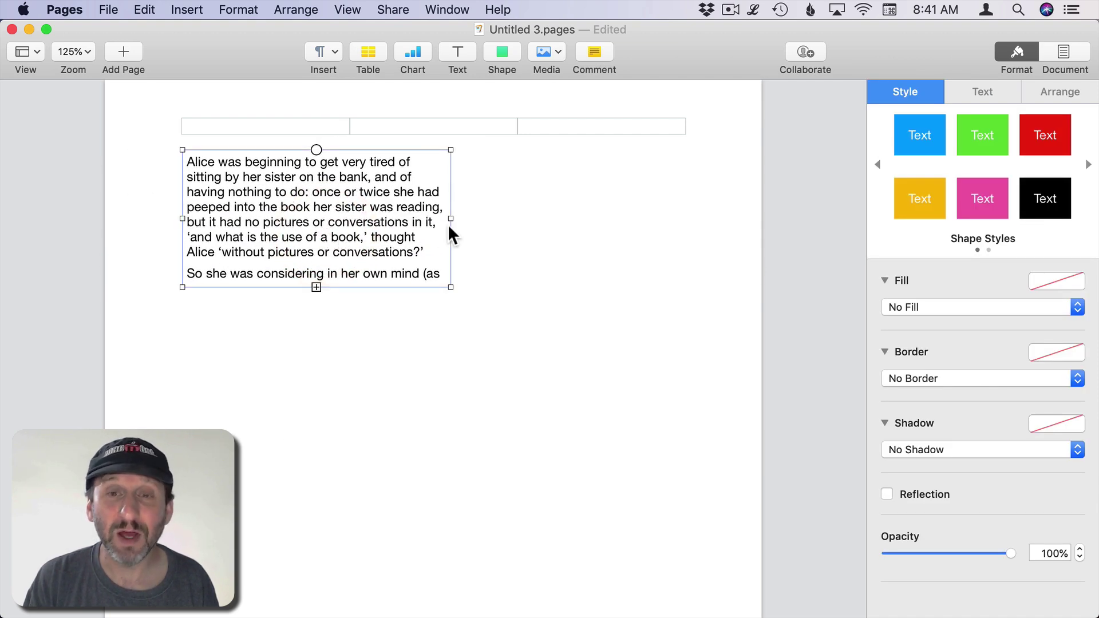
# - In the box's Text Layout settings, try 2 columns, then return to 1 column
pyautogui.click(985, 91)
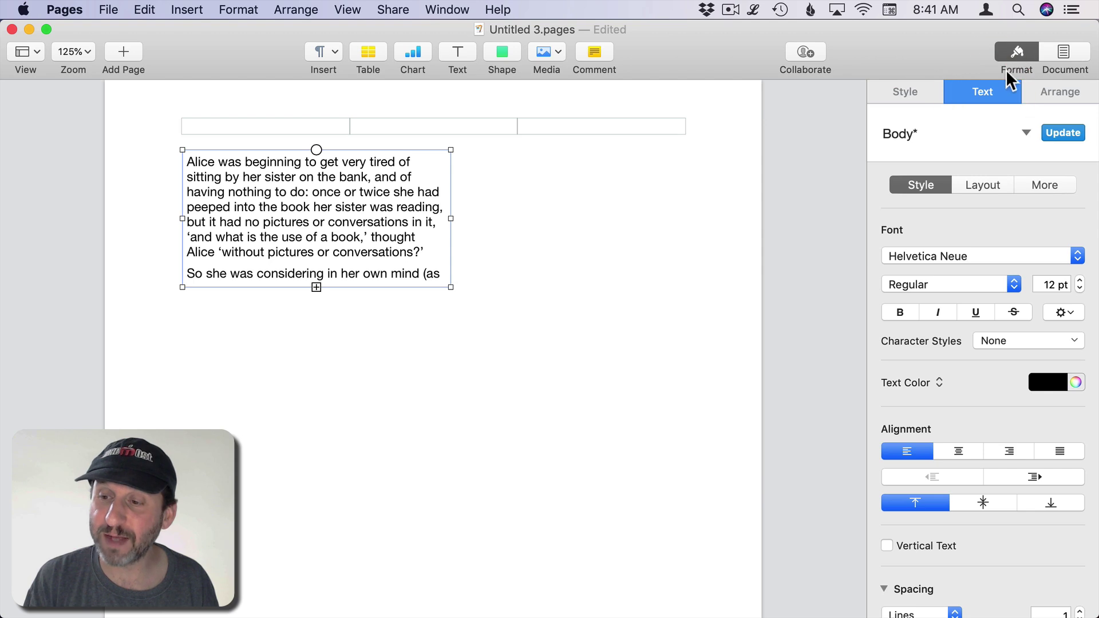
pyautogui.click(984, 185)
pyautogui.click(1080, 226)
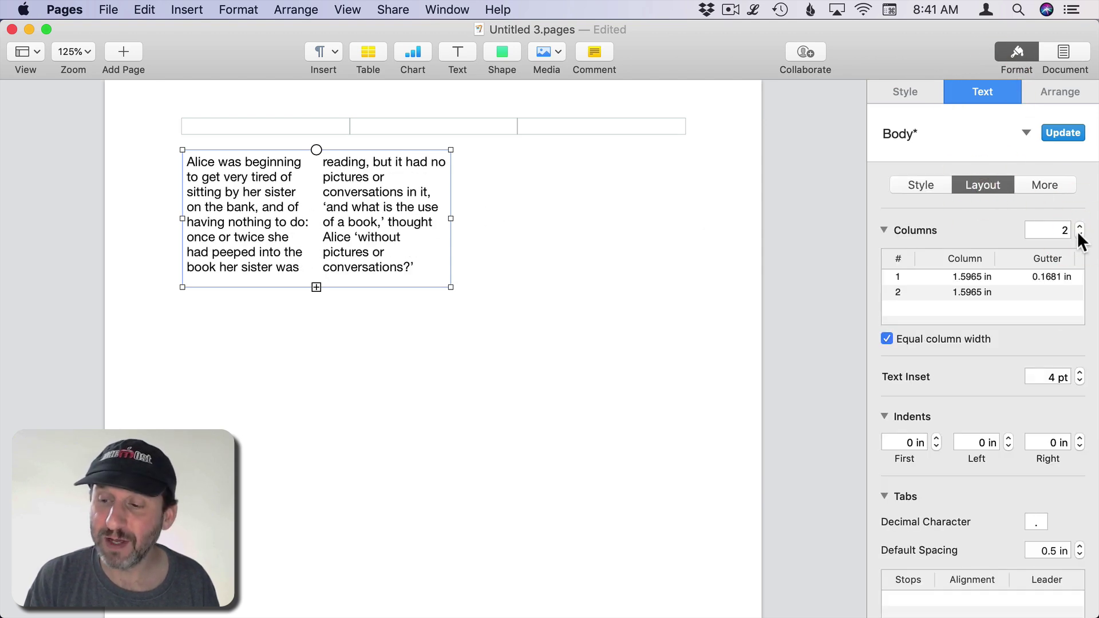
pyautogui.click(1080, 235)
# - Nudge the Alice box down and stretch it to about 8.83 in tall
pyautogui.click(494, 247)
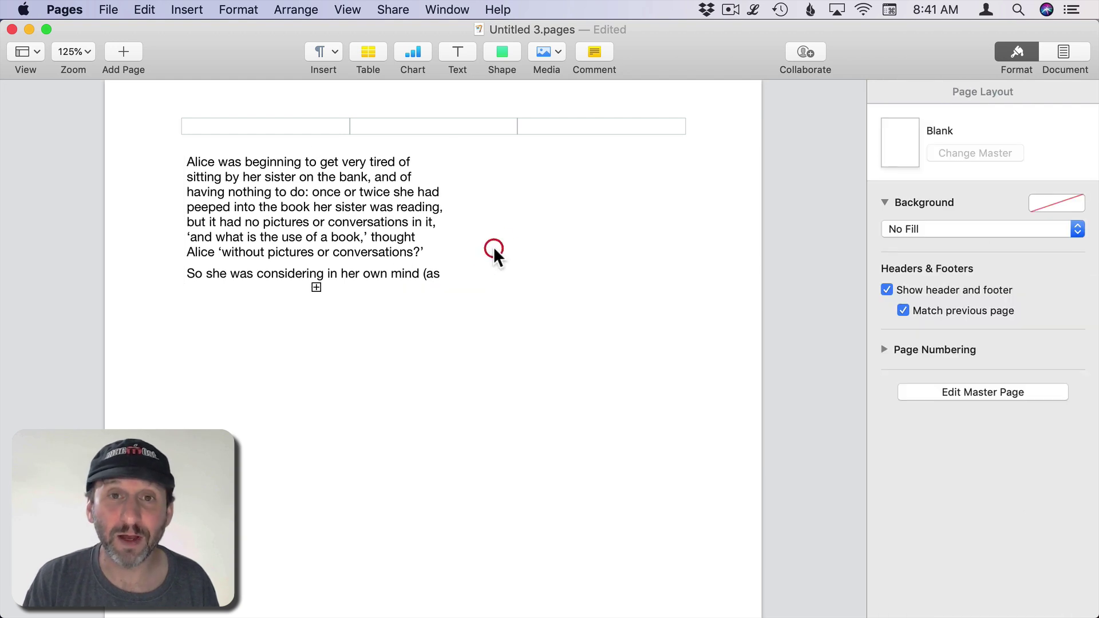
pyautogui.moveTo(347, 214); pyautogui.dragTo(344, 227)
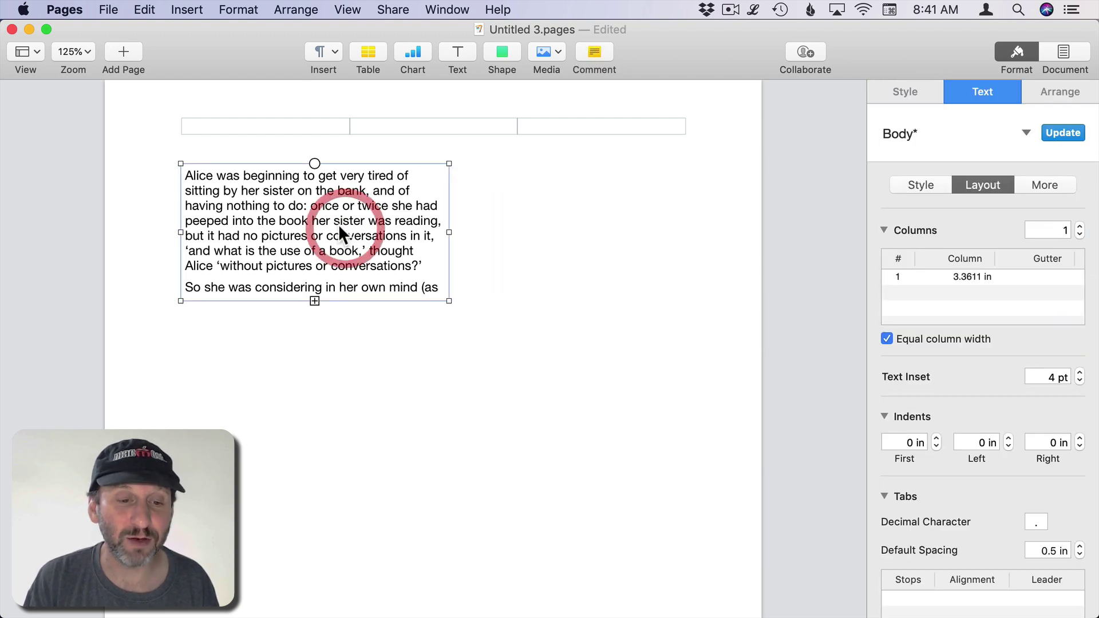
pyautogui.click(311, 304)
pyautogui.click(315, 266)
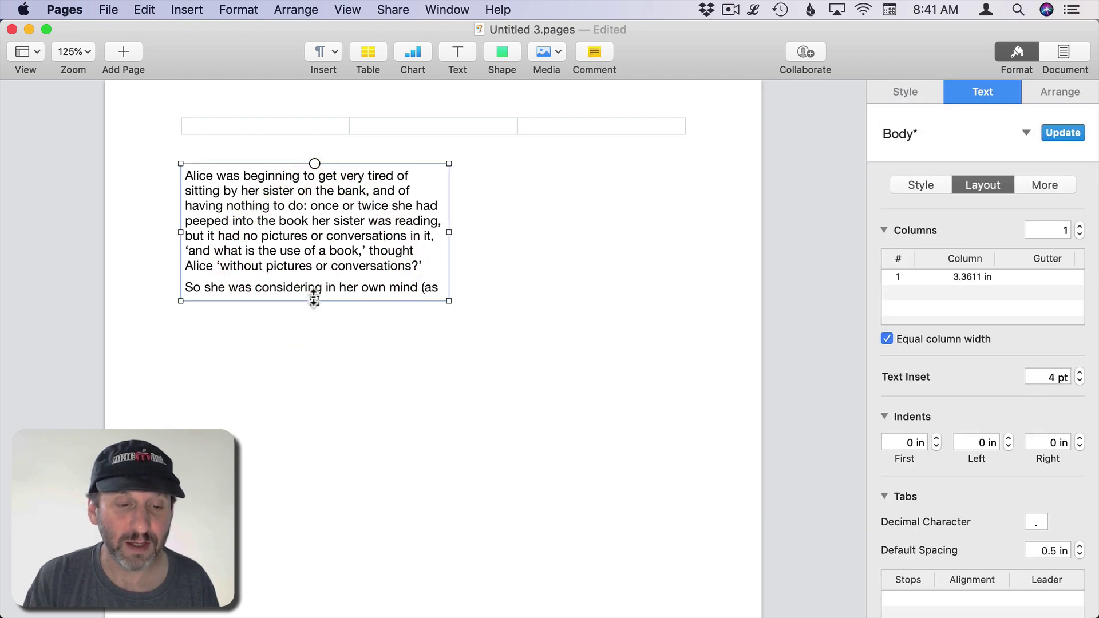
pyautogui.moveTo(314, 297); pyautogui.dragTo(295, 506)
pyautogui.scroll(10, 365, 322)
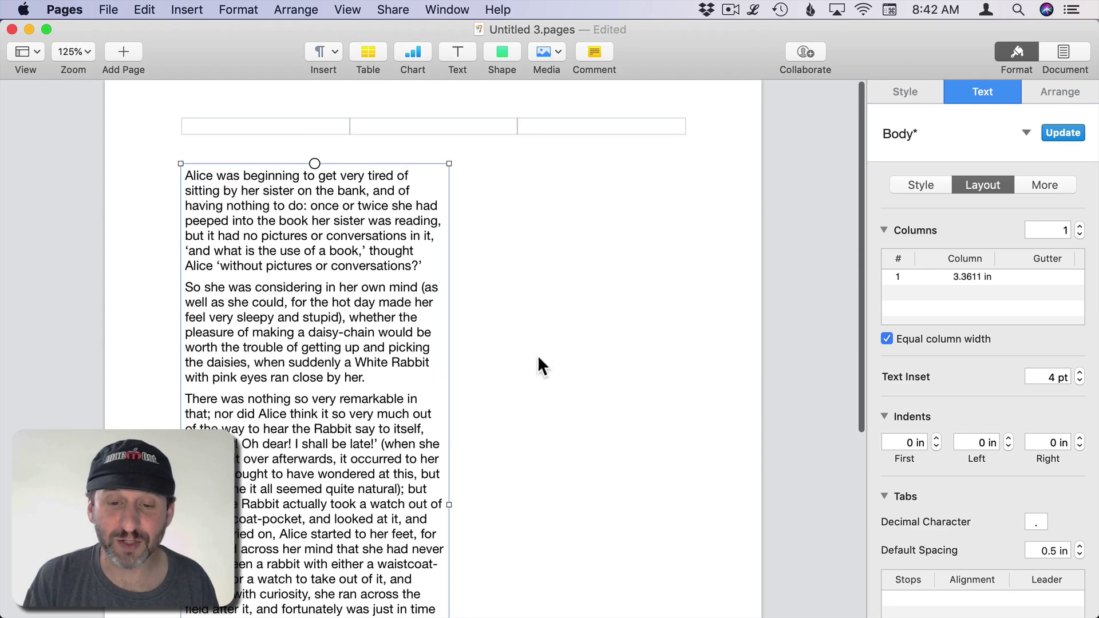
# - Add a second text box to the right of the first and make it narrower
pyautogui.click(459, 51)
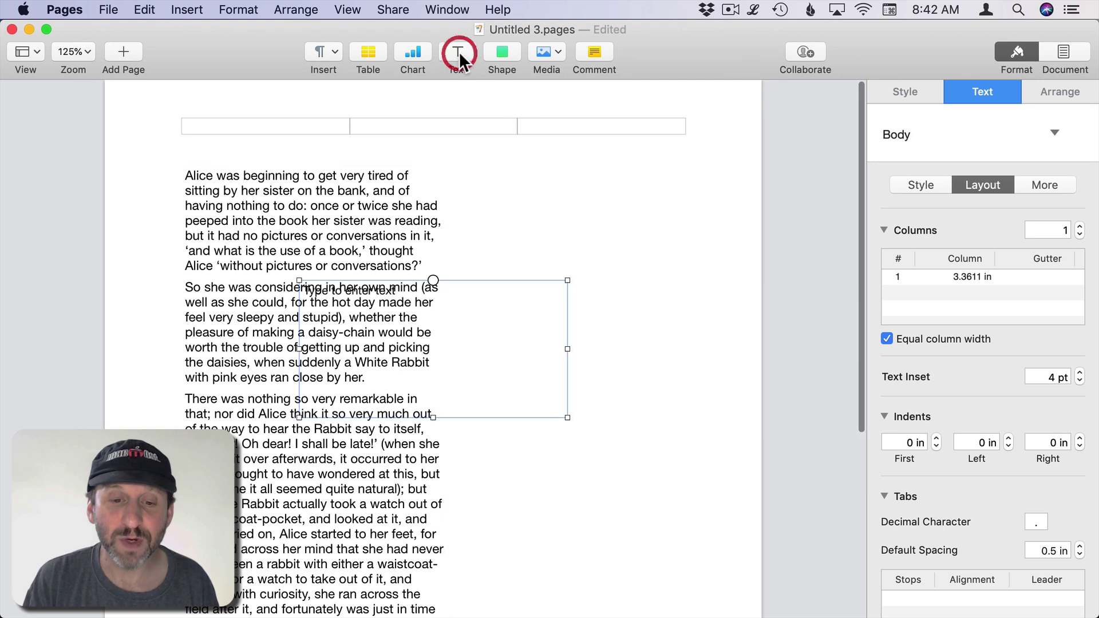
pyautogui.moveTo(413, 293); pyautogui.dragTo(594, 292)
pyautogui.moveTo(699, 345)
pyautogui.mouseDown()
pyautogui.moveTo(680, 343)
pyautogui.moveTo(690, 345)
pyautogui.mouseUp()
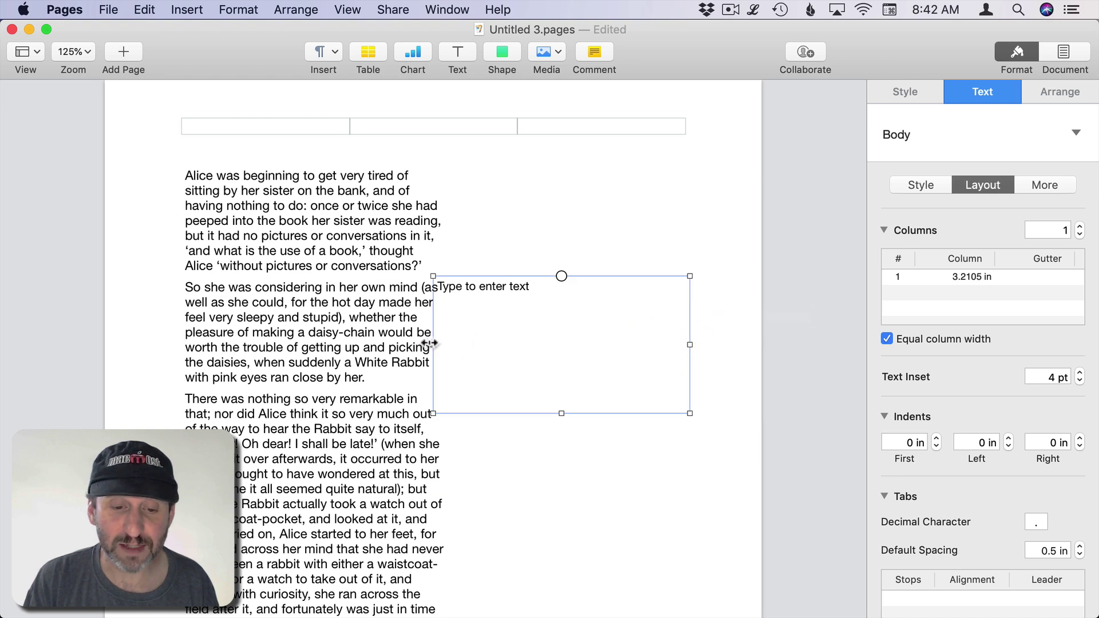
pyautogui.moveTo(429, 343); pyautogui.dragTo(476, 343)
# - Link the first box to the new box so the Alice story flows into it as box 2
pyautogui.click(336, 304)
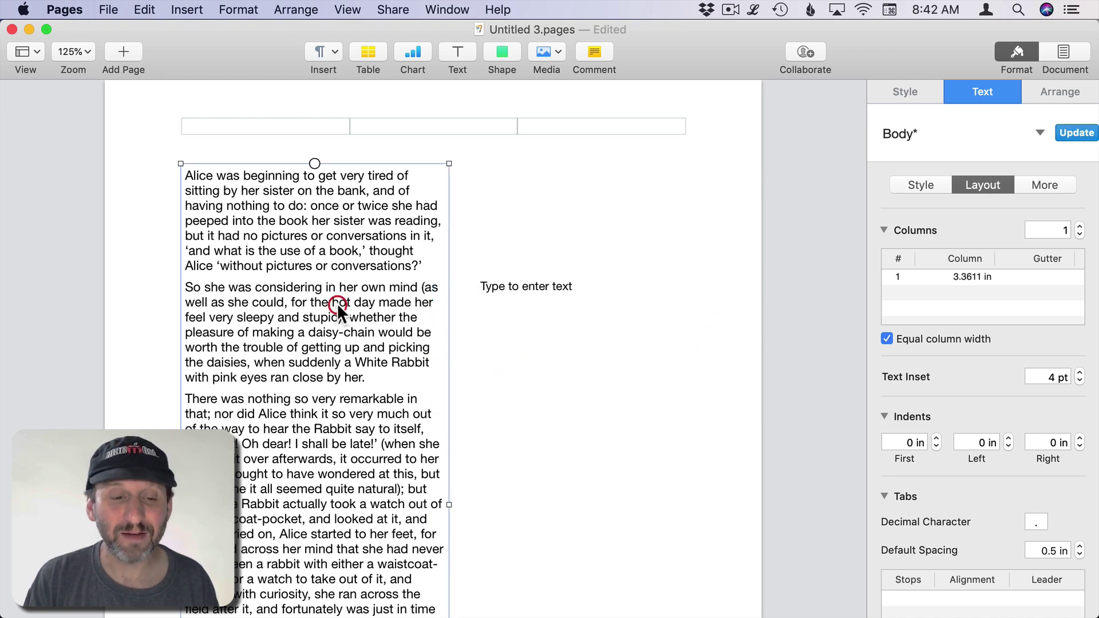
pyautogui.click(568, 304)
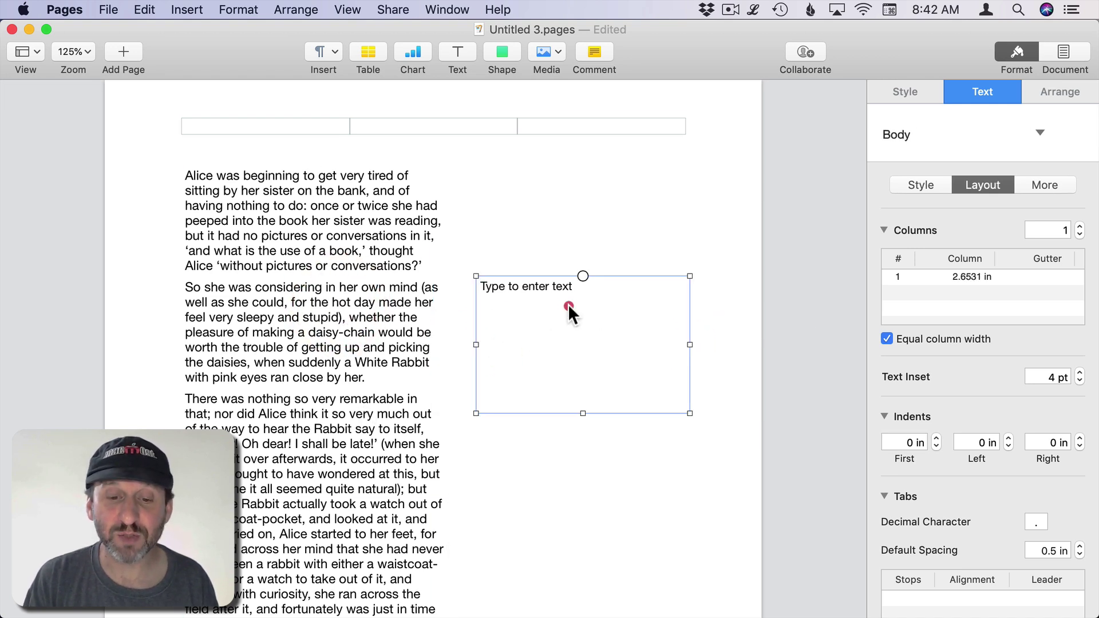
pyautogui.click(326, 384)
pyautogui.click(315, 163)
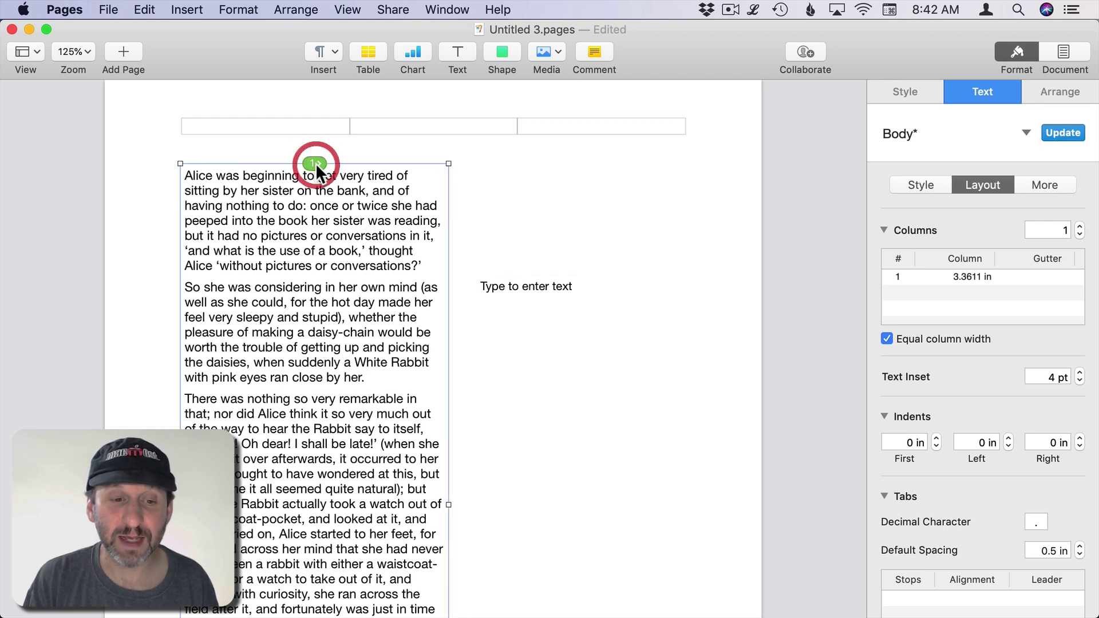
pyautogui.click(575, 285)
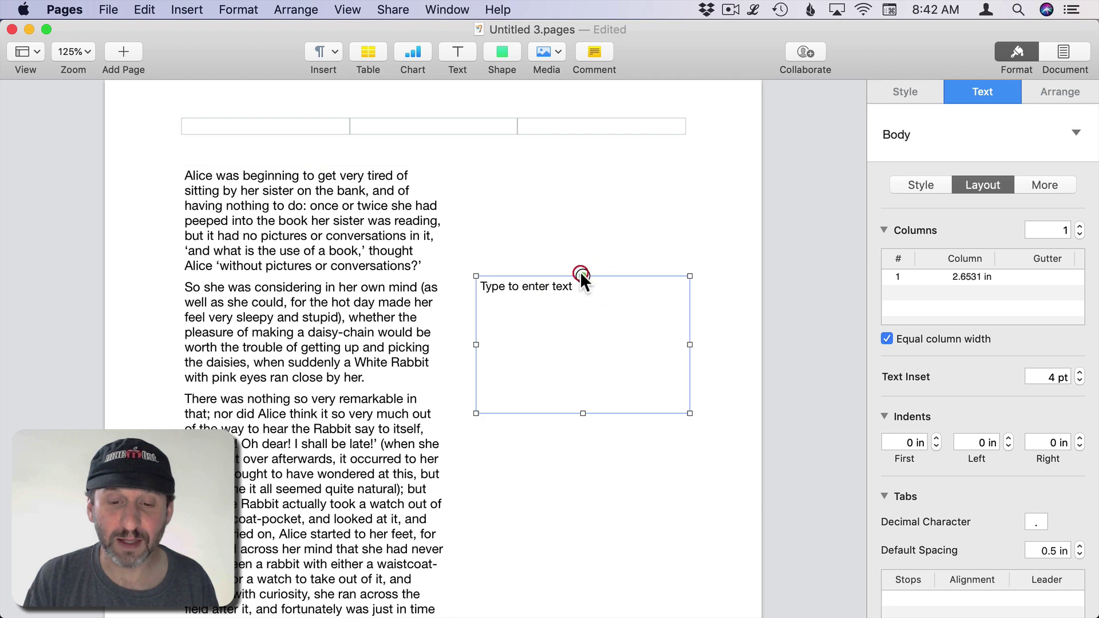
pyautogui.click(580, 276)
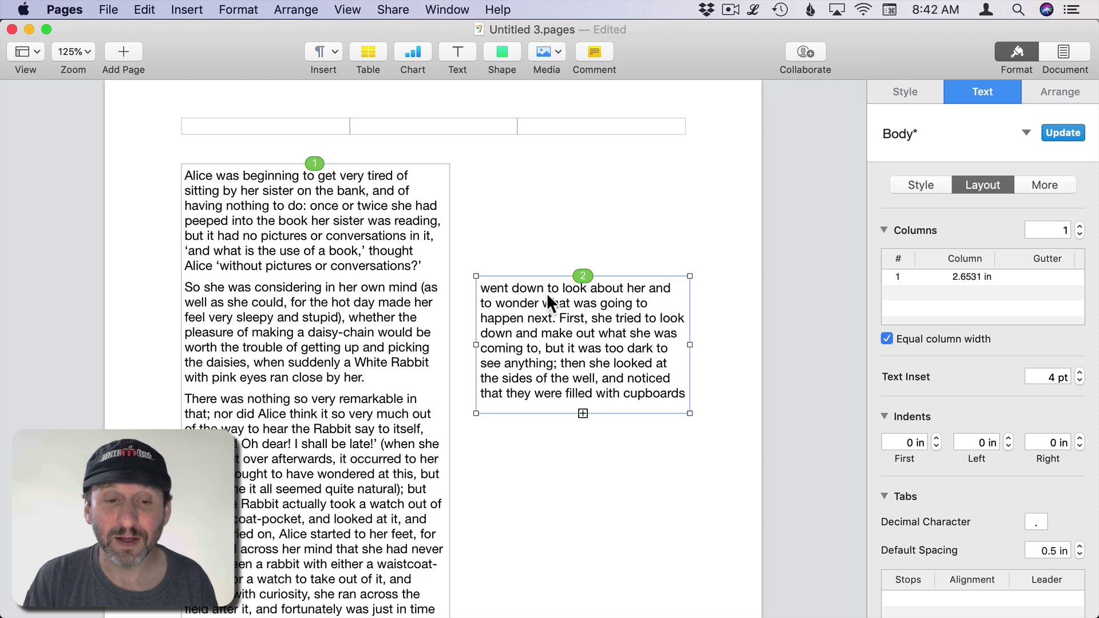
# - Resize the linked text boxes, making the right box taller and widening them sideways
pyautogui.scroll(-10, 367, 372)
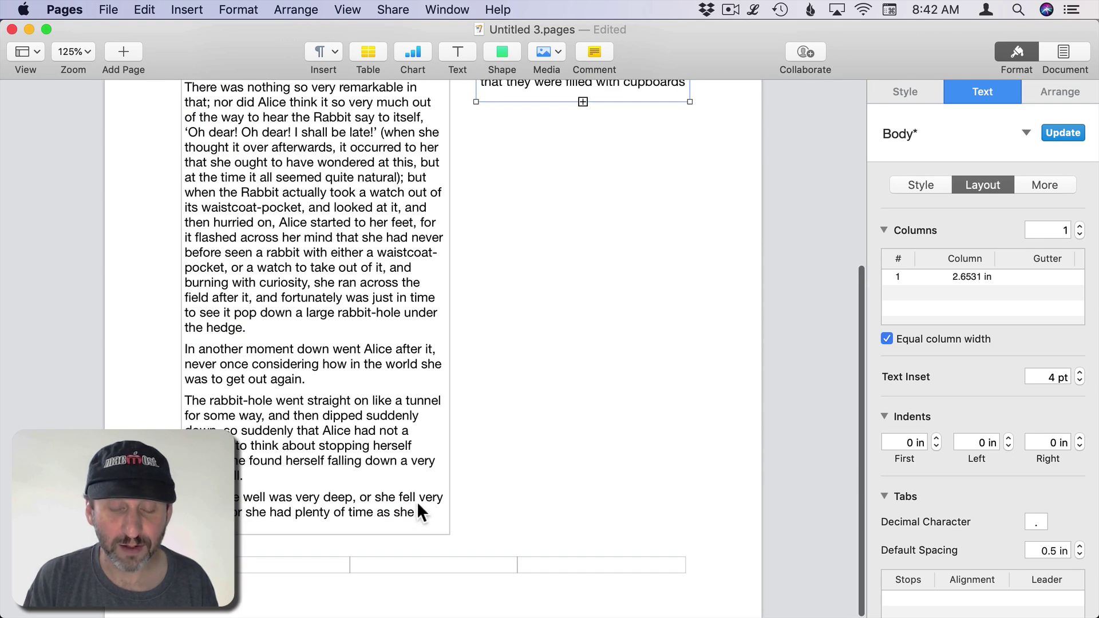
pyautogui.scroll(5, 416, 502)
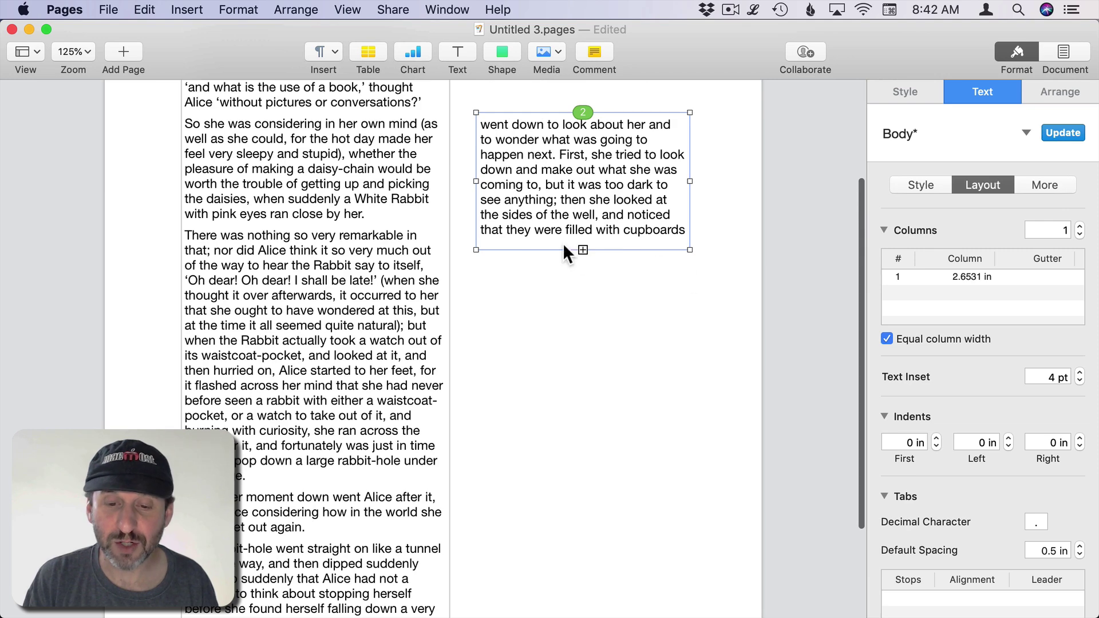
pyautogui.moveTo(583, 248); pyautogui.dragTo(583, 570)
pyautogui.click(410, 392)
pyautogui.moveTo(450, 340); pyautogui.dragTo(387, 340)
pyautogui.click(522, 339)
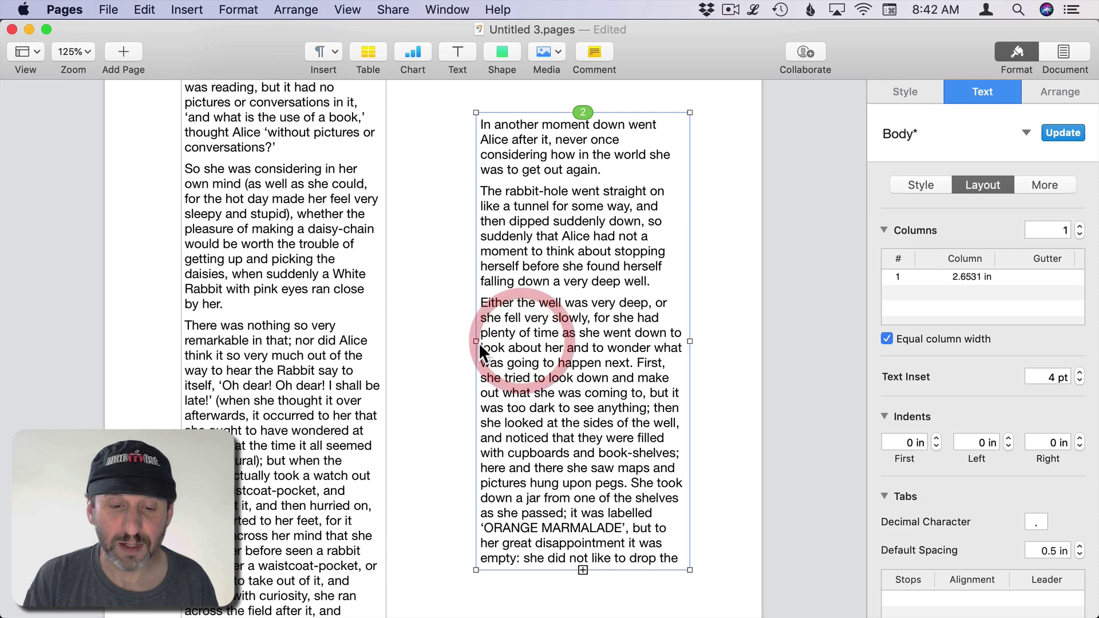
pyautogui.moveTo(479, 342); pyautogui.dragTo(418, 340)
pyautogui.click(383, 340)
# - Drag the second box's top edge down so its text starts partway down the page
pyautogui.scroll(5, 418, 339)
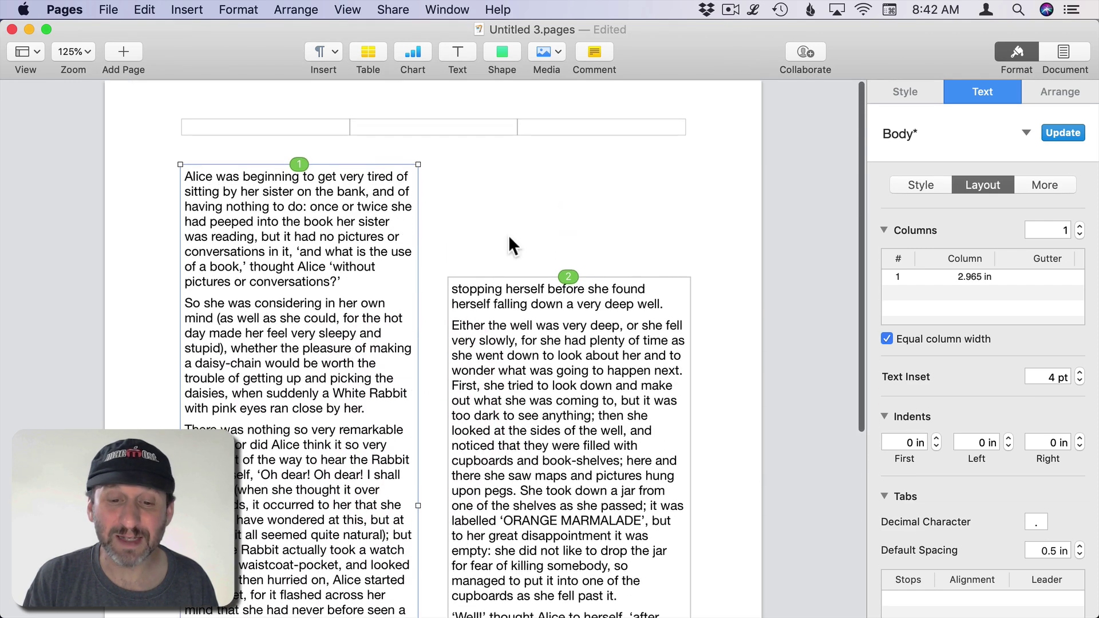
pyautogui.click(510, 230)
pyautogui.click(544, 320)
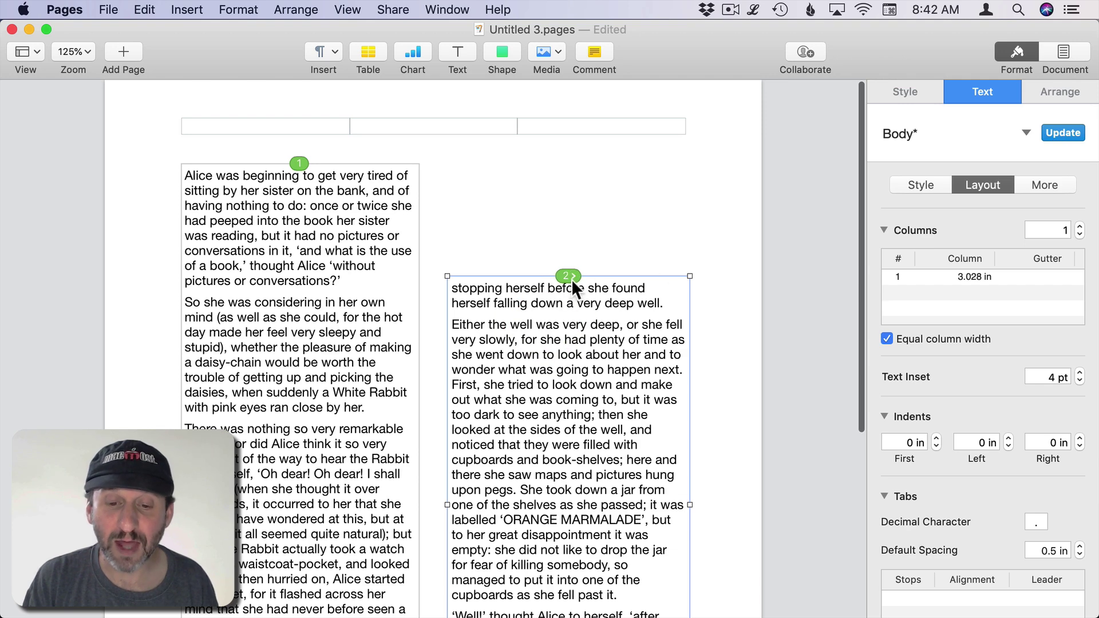
pyautogui.click(569, 339)
pyautogui.moveTo(690, 276); pyautogui.dragTo(689, 355)
pyautogui.scroll(-4, 688, 355)
pyautogui.click(652, 226)
pyautogui.scroll(4, 652, 226)
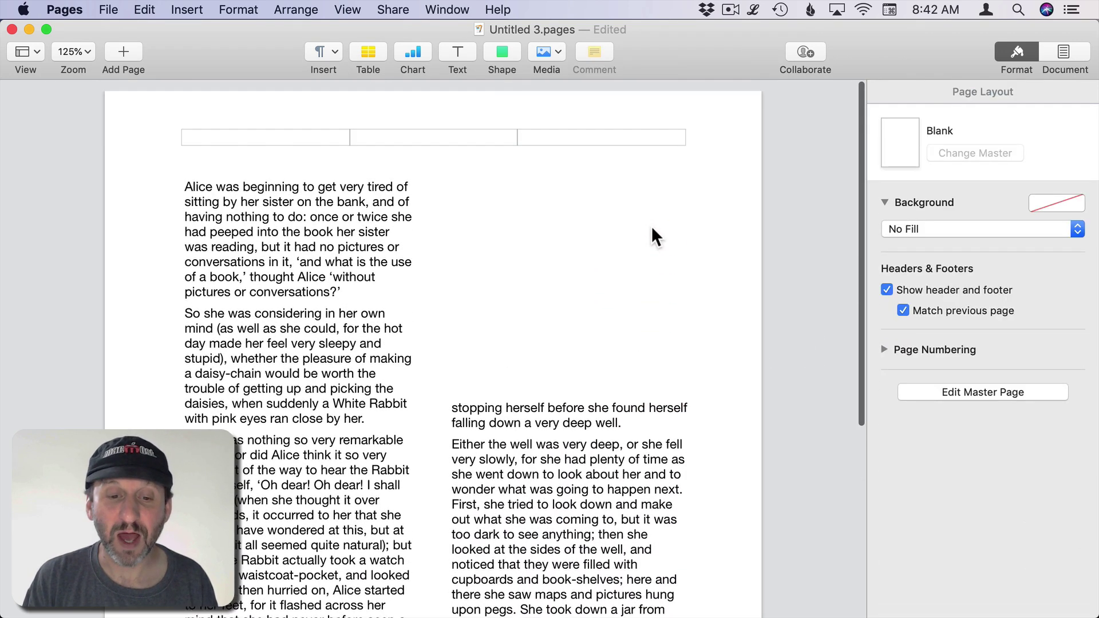
pyautogui.scroll(-1, 347, 220)
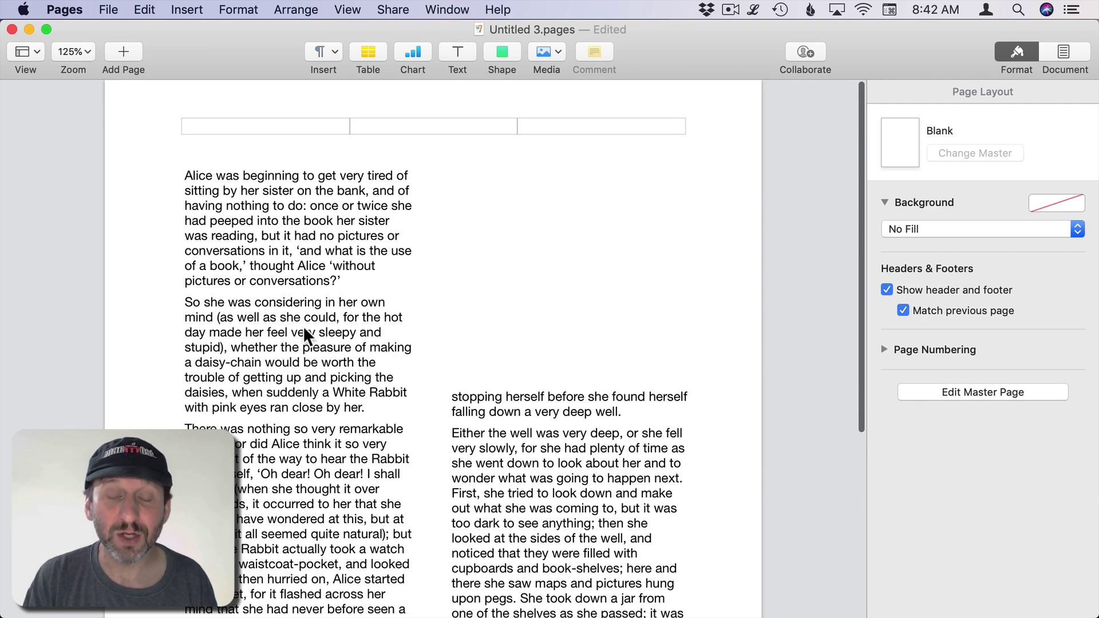
pyautogui.click(479, 394)
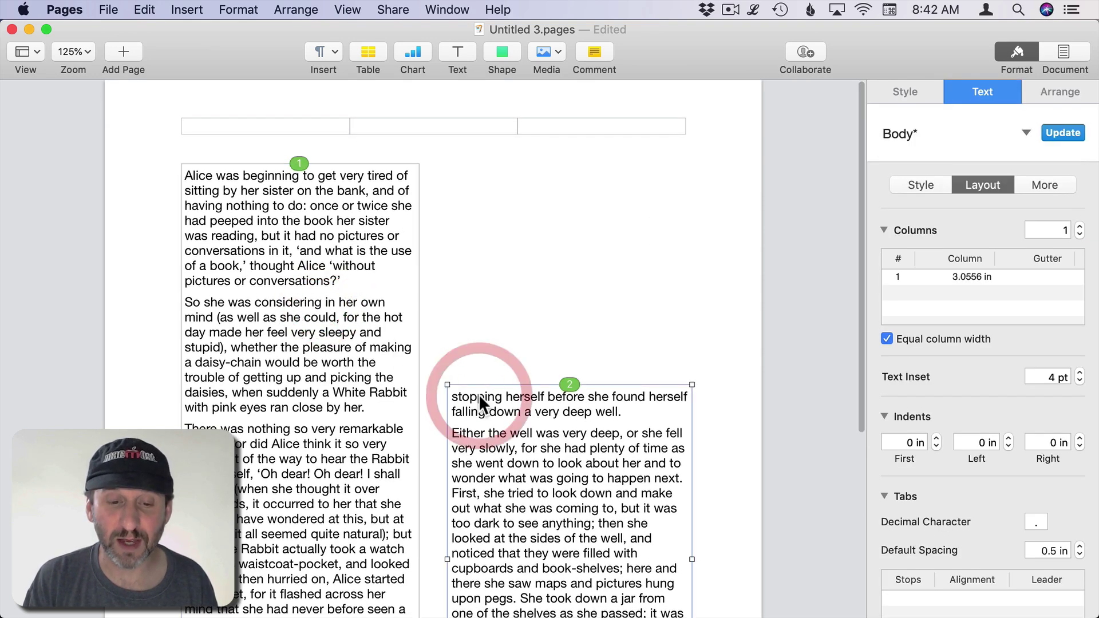
# - Add a blank second page and draw a new text box on it
pyautogui.scroll(-5, 479, 401)
pyautogui.scroll(-6, 479, 394)
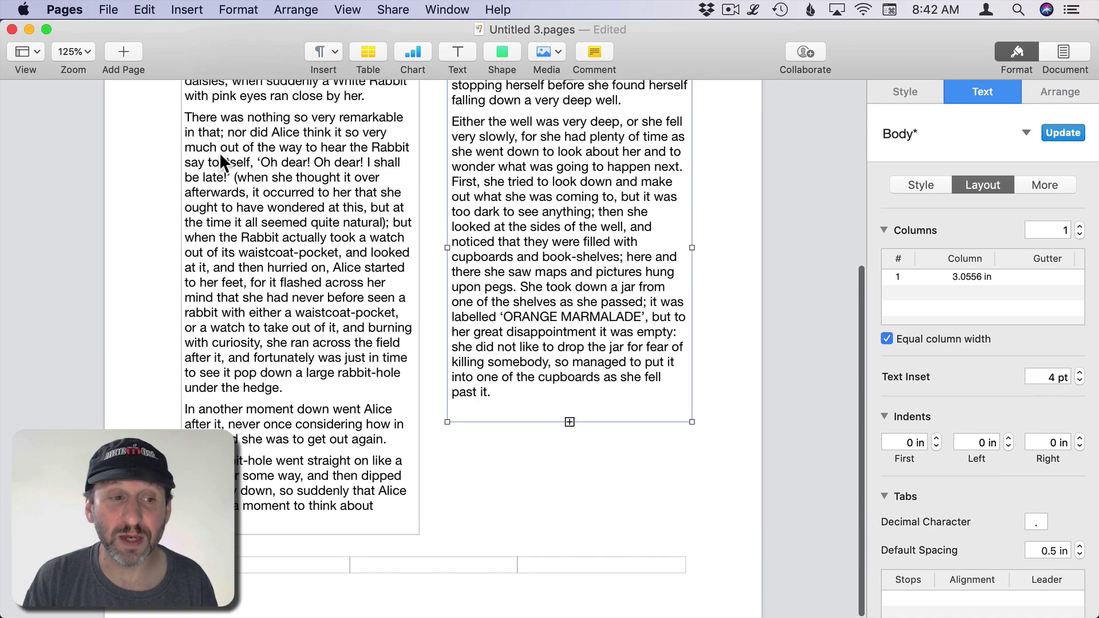
pyautogui.click(119, 50)
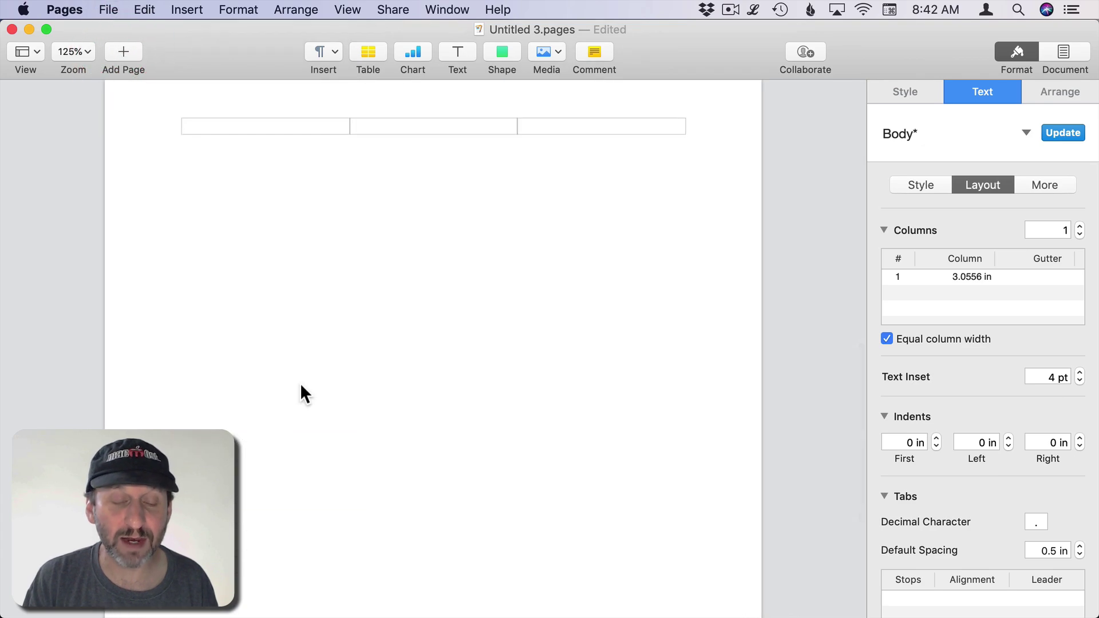
pyautogui.scroll(15, 300, 383)
pyautogui.scroll(-5, 300, 383)
pyautogui.moveTo(410, 317); pyautogui.dragTo(336, 510)
pyautogui.scroll(-10, 561, 406)
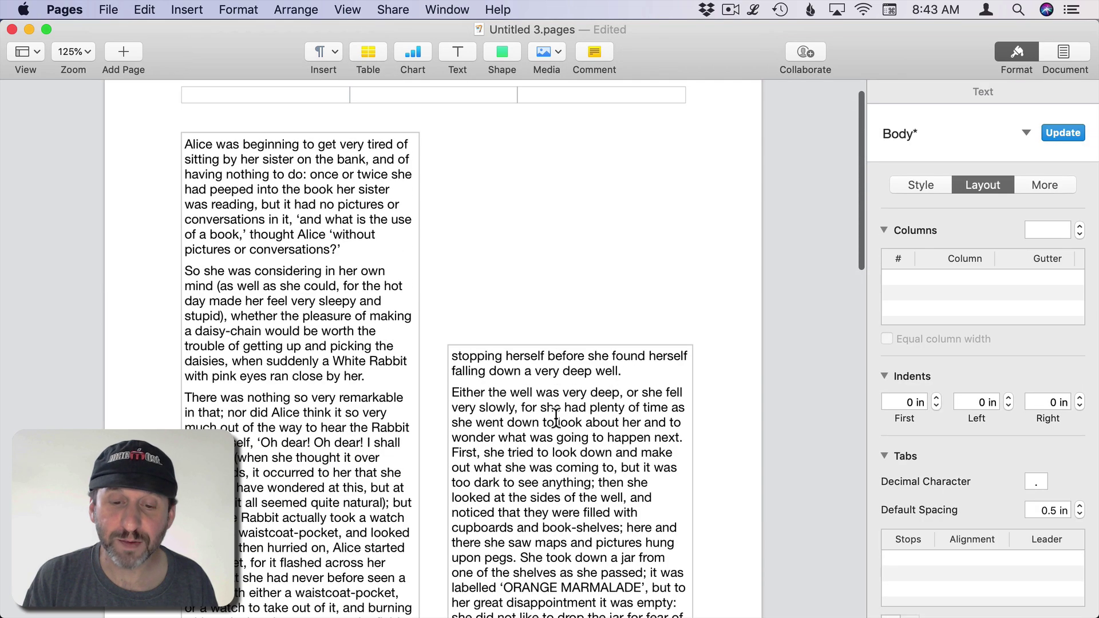
# - Link the new page-2 box as box 3, continuing the Alice story from 'Down, down, down.'
pyautogui.click(564, 392)
pyautogui.click(585, 333)
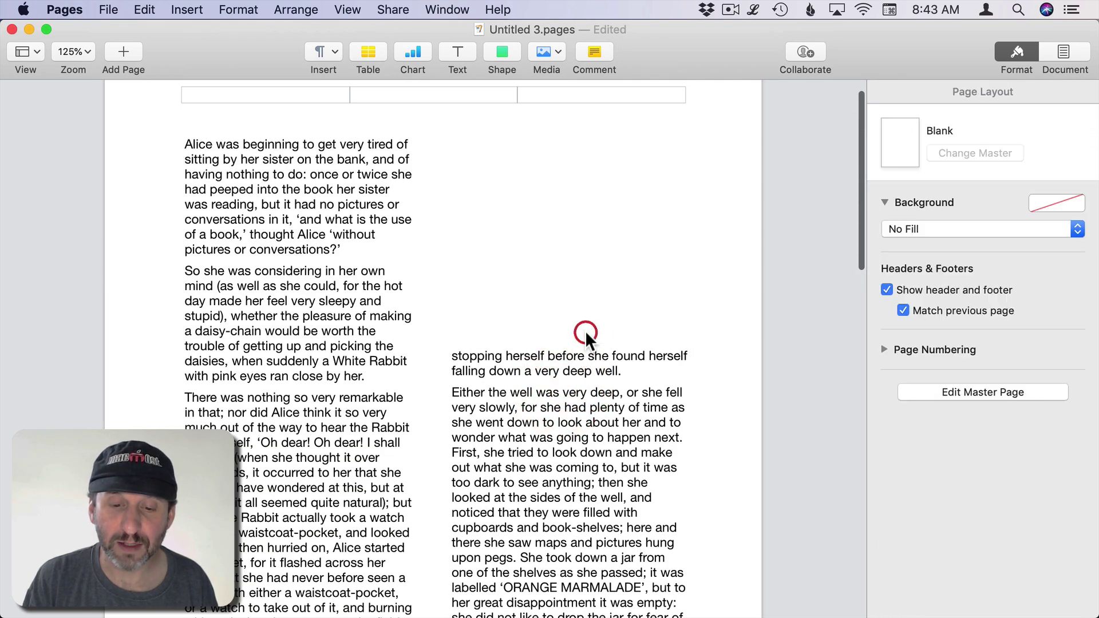
pyautogui.click(584, 347)
pyautogui.click(569, 342)
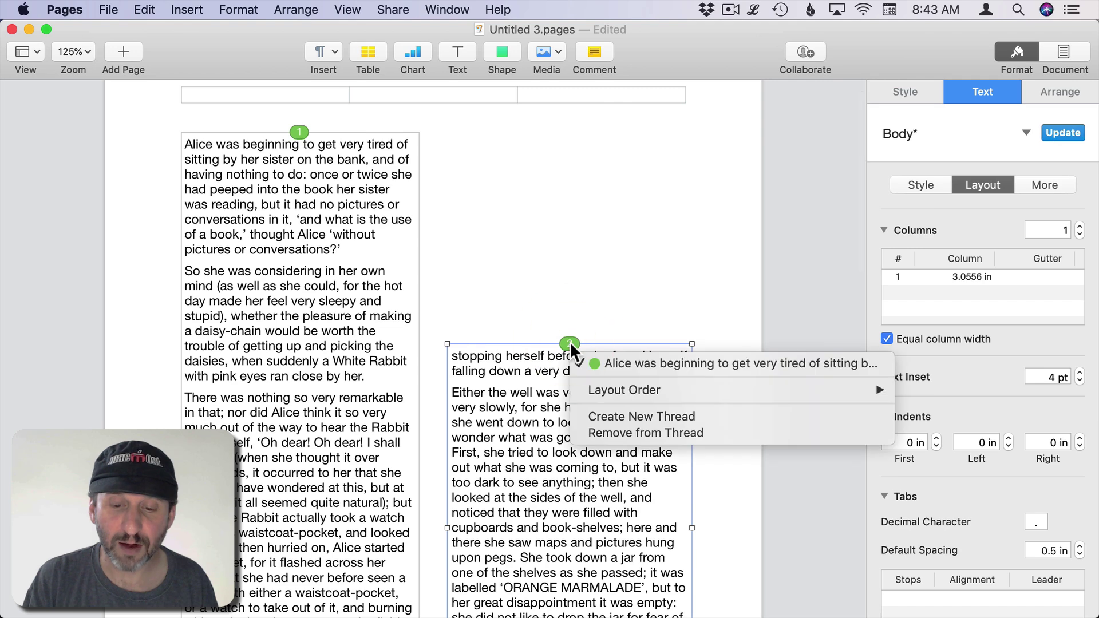
pyautogui.click(569, 341)
pyautogui.scroll(-10, 540, 405)
pyautogui.click(300, 418)
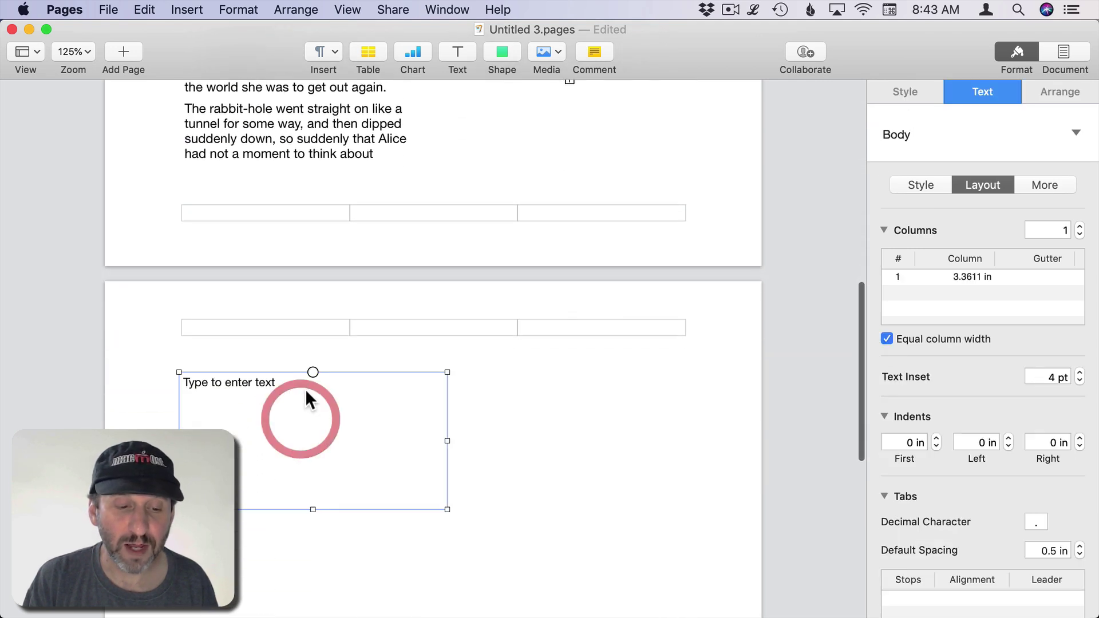
pyautogui.click(310, 372)
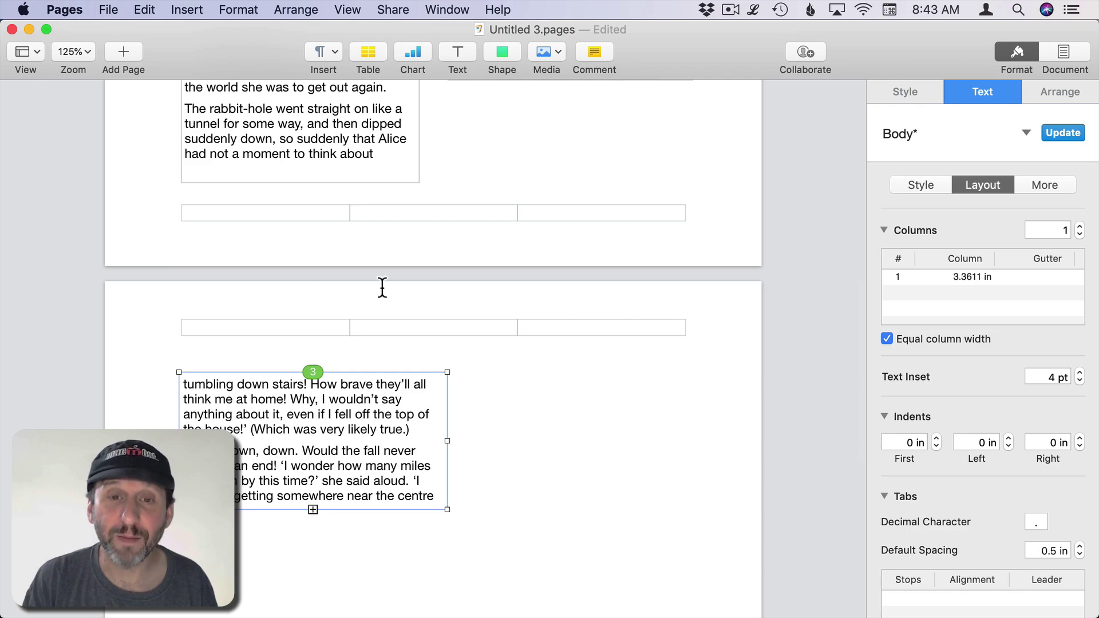
pyautogui.scroll(12, 520, 129)
pyautogui.scroll(-8, 520, 129)
pyautogui.scroll(-5, 559, 311)
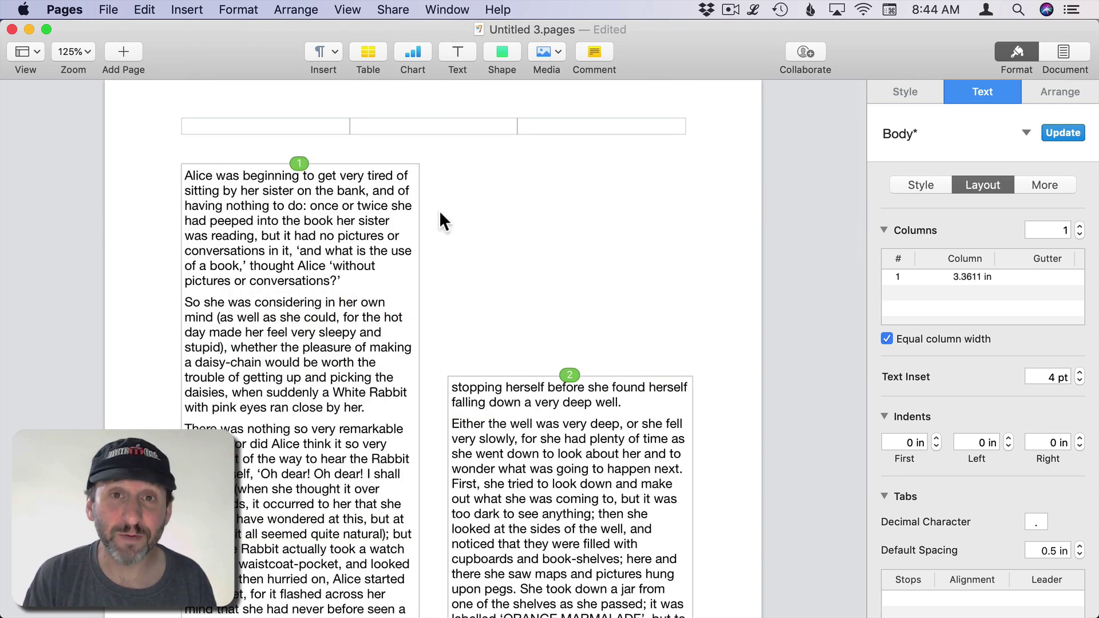
# - Deselect, then review the second and third linked Alice text boxes
pyautogui.click(311, 282)
pyautogui.click(442, 396)
pyautogui.click(482, 411)
pyautogui.scroll(-10, 482, 411)
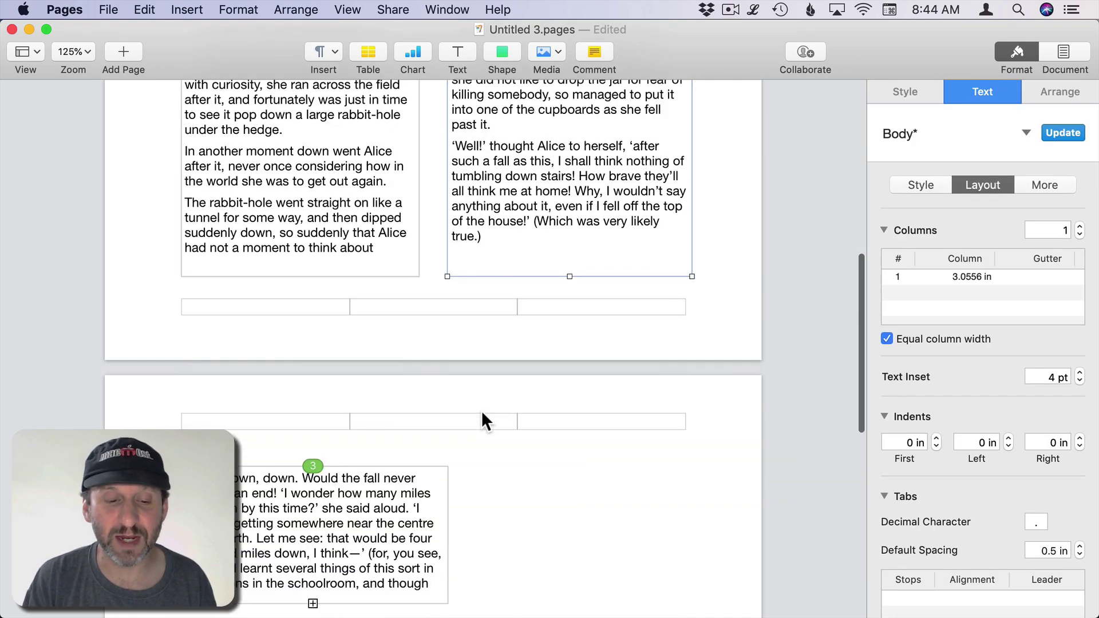
pyautogui.click(331, 410)
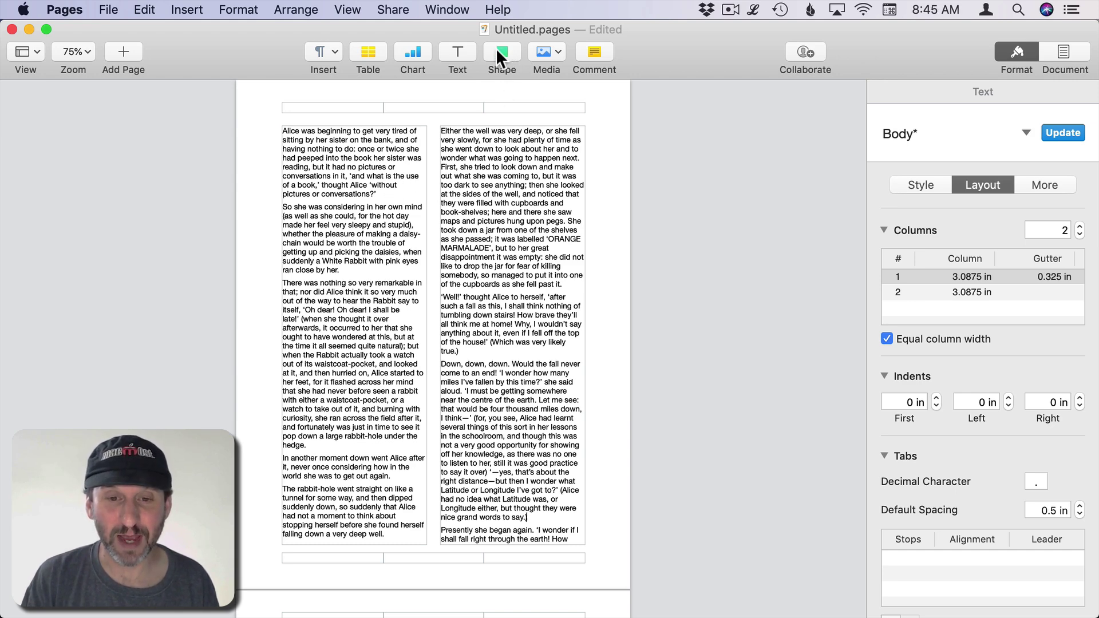
# - Insert the cathedral photo from Photos and shrink it to about 2.7 in wide
pyautogui.click(537, 51)
pyautogui.click(569, 78)
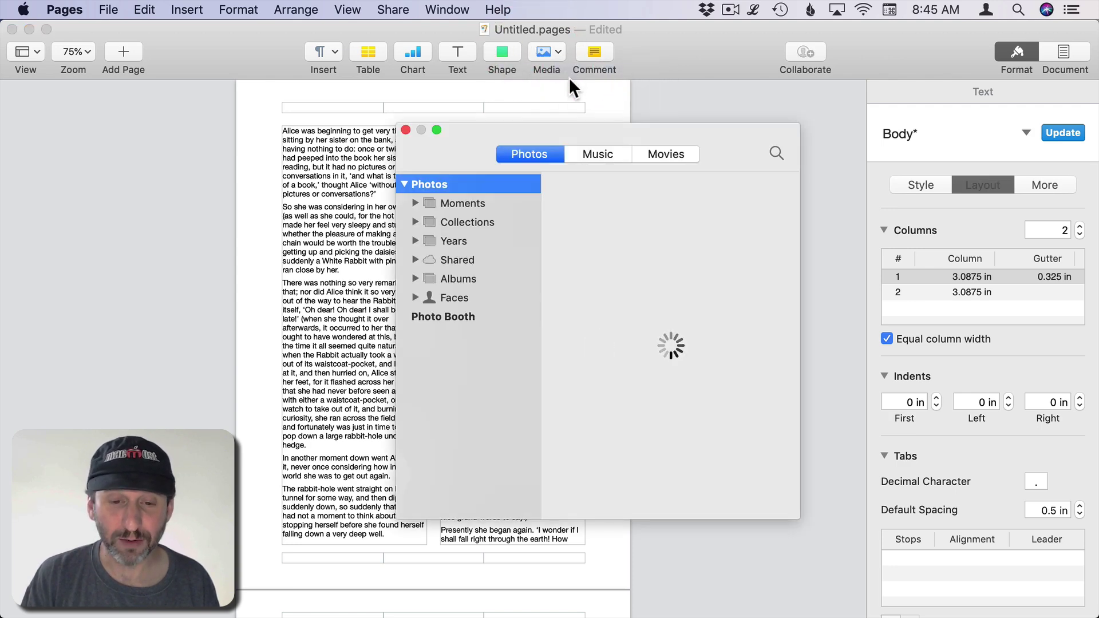
pyautogui.moveTo(756, 293); pyautogui.dragTo(410, 128)
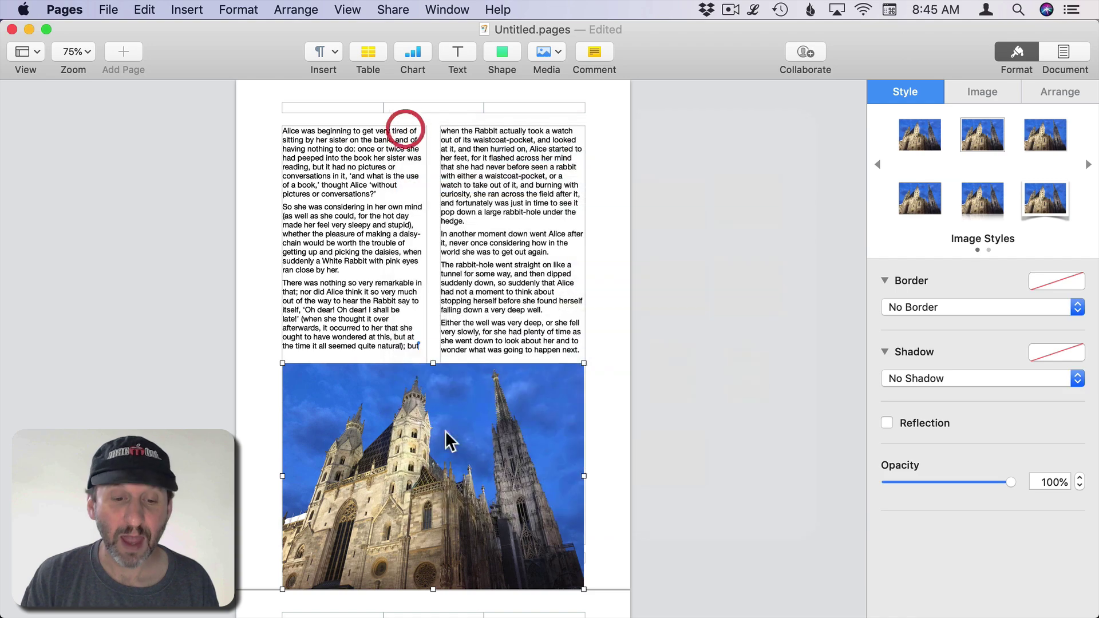
pyautogui.moveTo(459, 449); pyautogui.dragTo(458, 319)
pyautogui.moveTo(584, 315); pyautogui.dragTo(366, 312)
pyautogui.moveTo(438, 324); pyautogui.dragTo(444, 261)
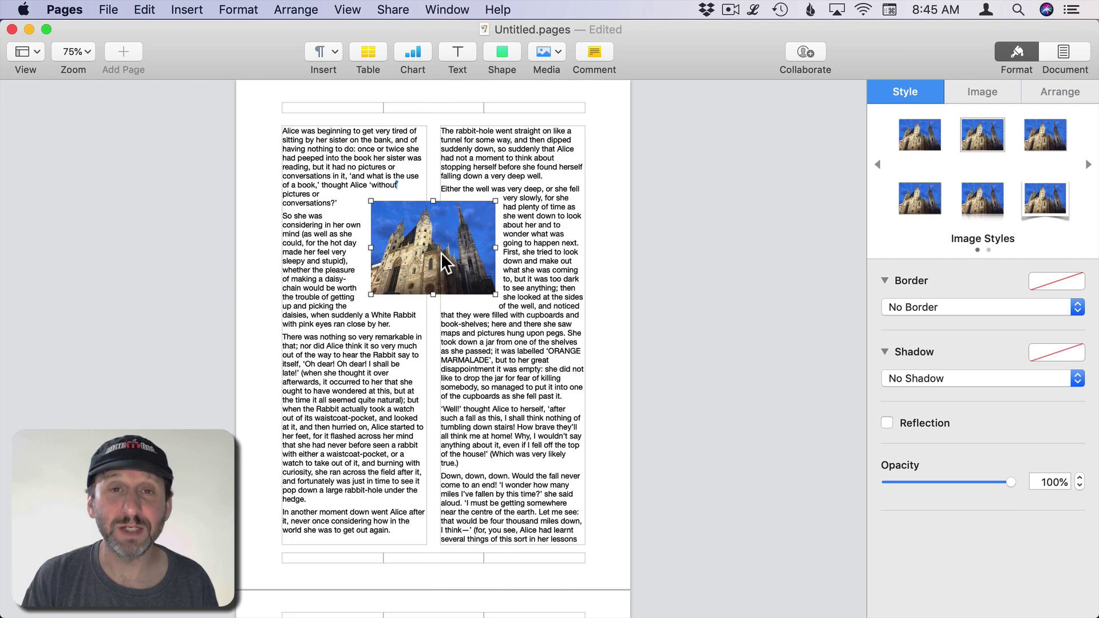
# - Set the text to three columns, then nudge the photo right and shrink it slightly
pyautogui.click(489, 167)
pyautogui.click(1081, 225)
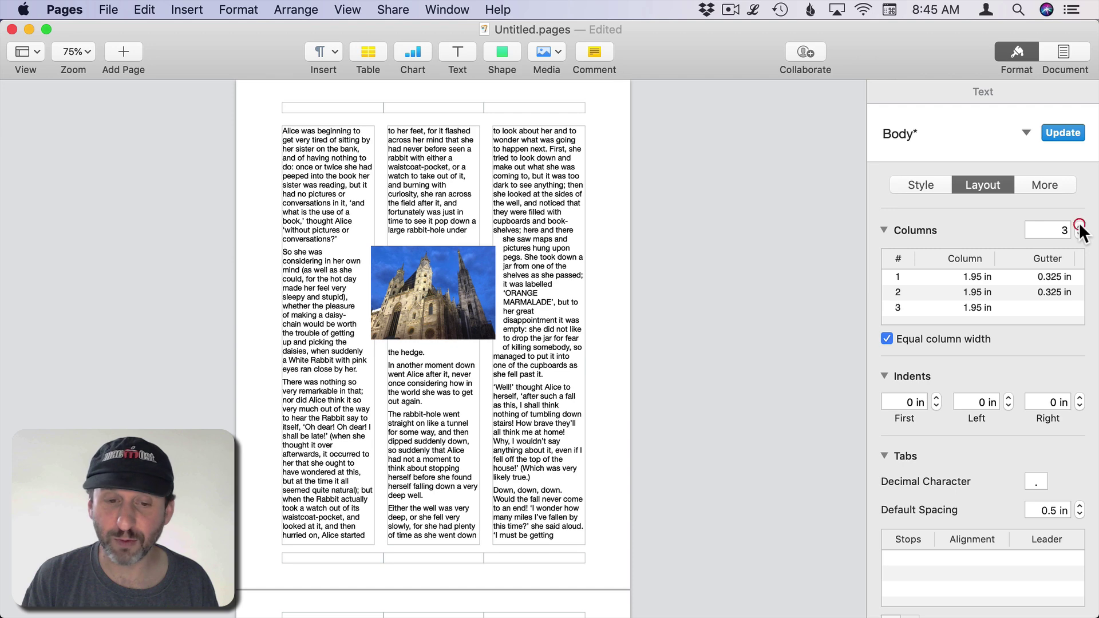
pyautogui.click(394, 283)
pyautogui.moveTo(394, 283); pyautogui.dragTo(418, 287)
pyautogui.moveTo(509, 288); pyautogui.dragTo(480, 289)
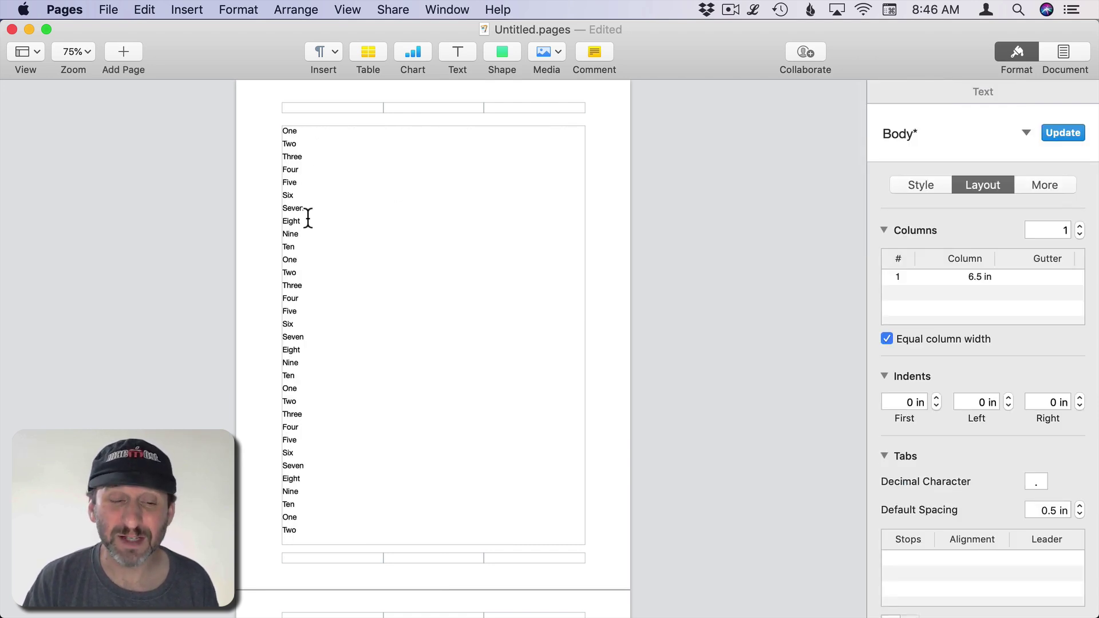
# - Flow the One-to-Ten word list into five columns
pyautogui.scroll(-15, 373, 375)
pyautogui.scroll(-15, 374, 376)
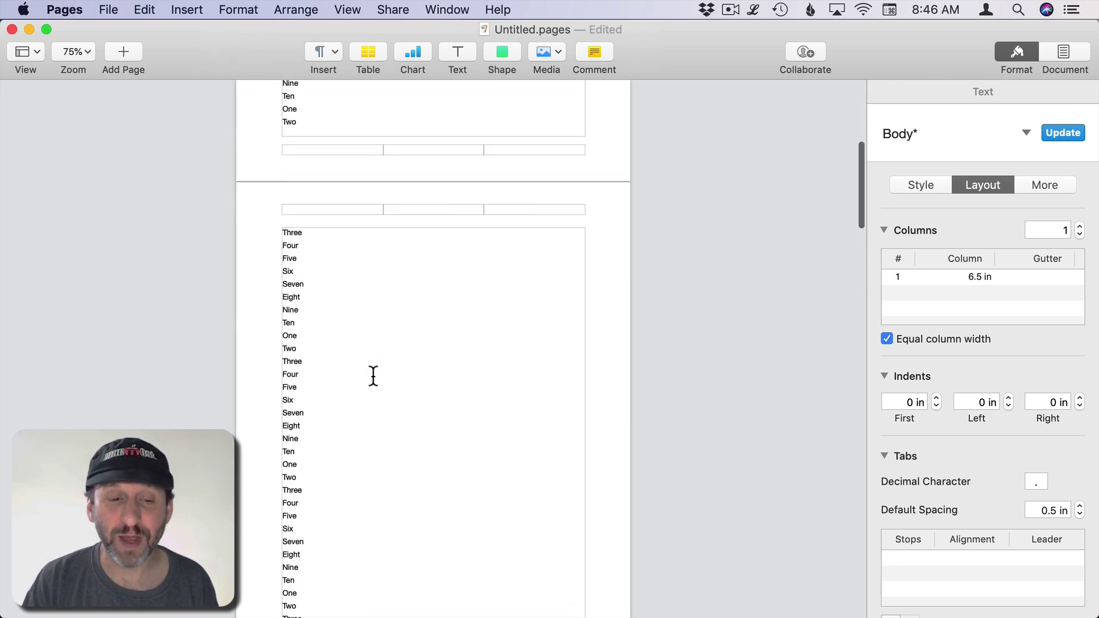
pyautogui.click(349, 232)
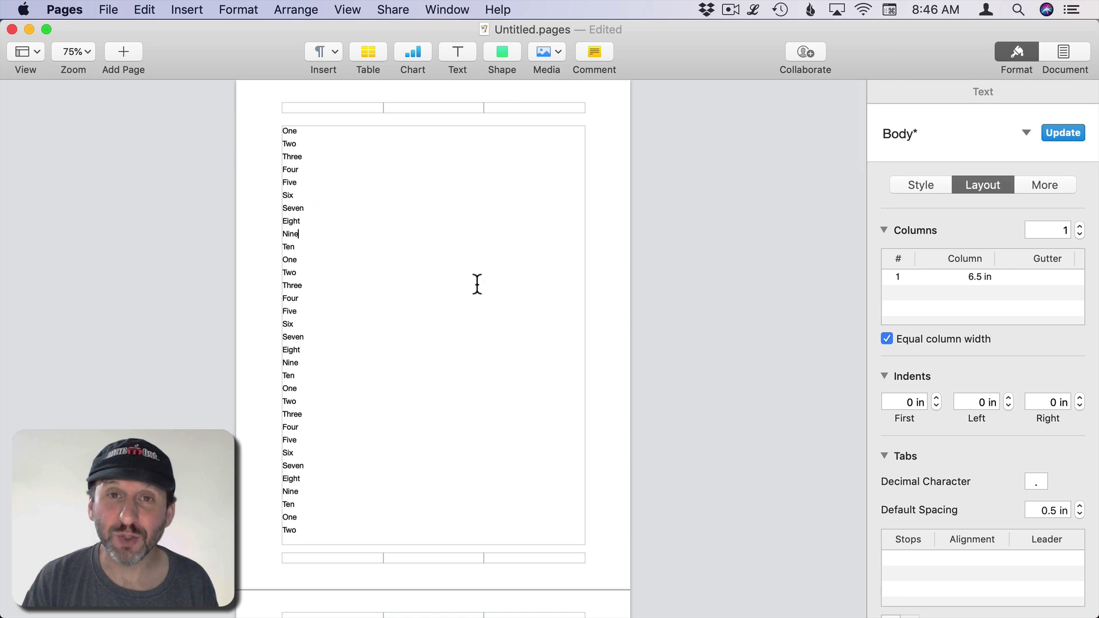
pyautogui.click(1080, 226)
pyautogui.click(1079, 227)
pyautogui.click(1080, 227)
pyautogui.click(1079, 226)
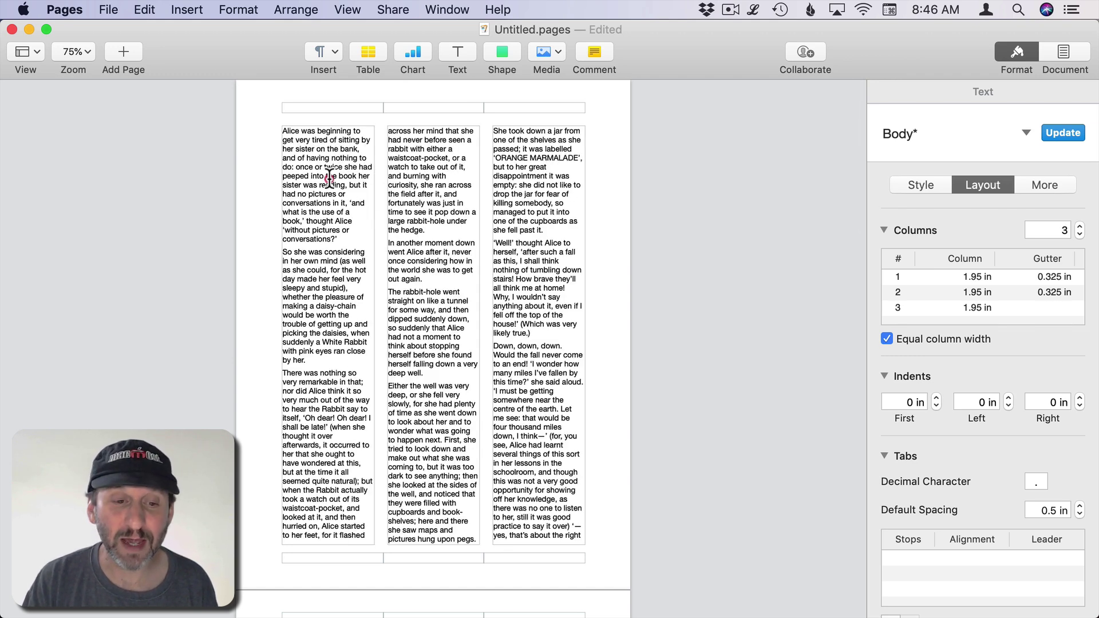
# - Select all the Alice body text and set its alignment to Justify
pyautogui.click(330, 178)
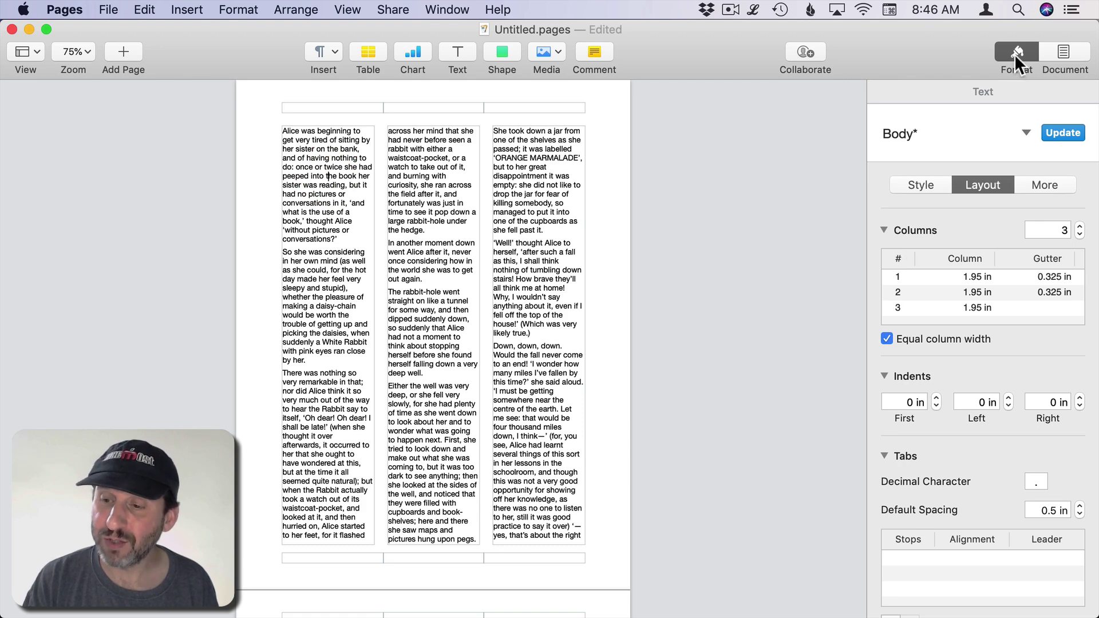
pyautogui.click(929, 184)
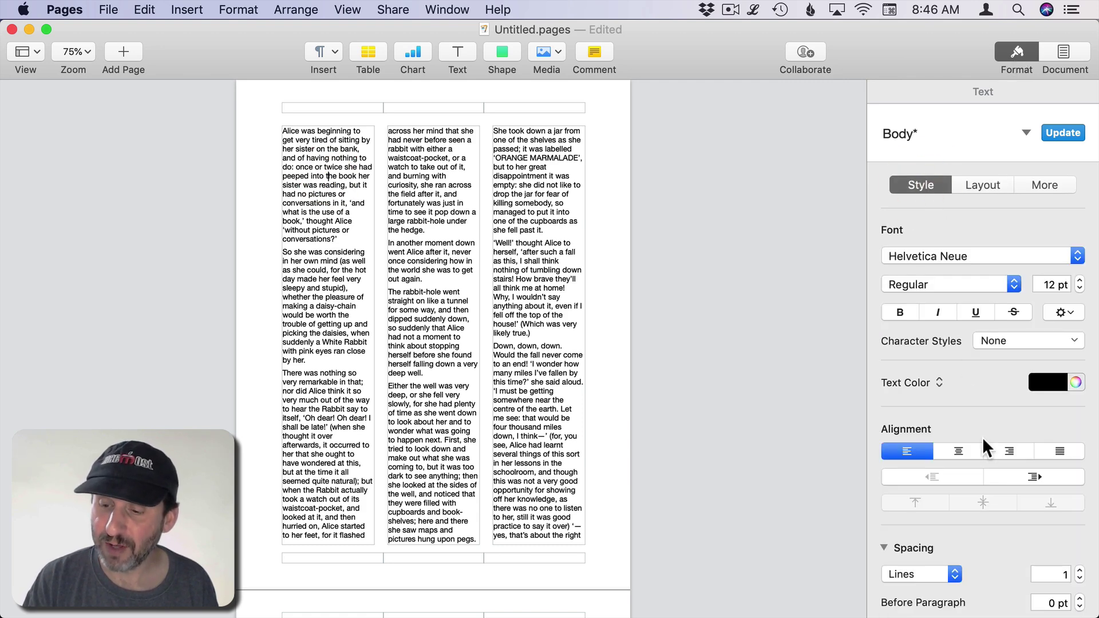
pyautogui.click(1062, 452)
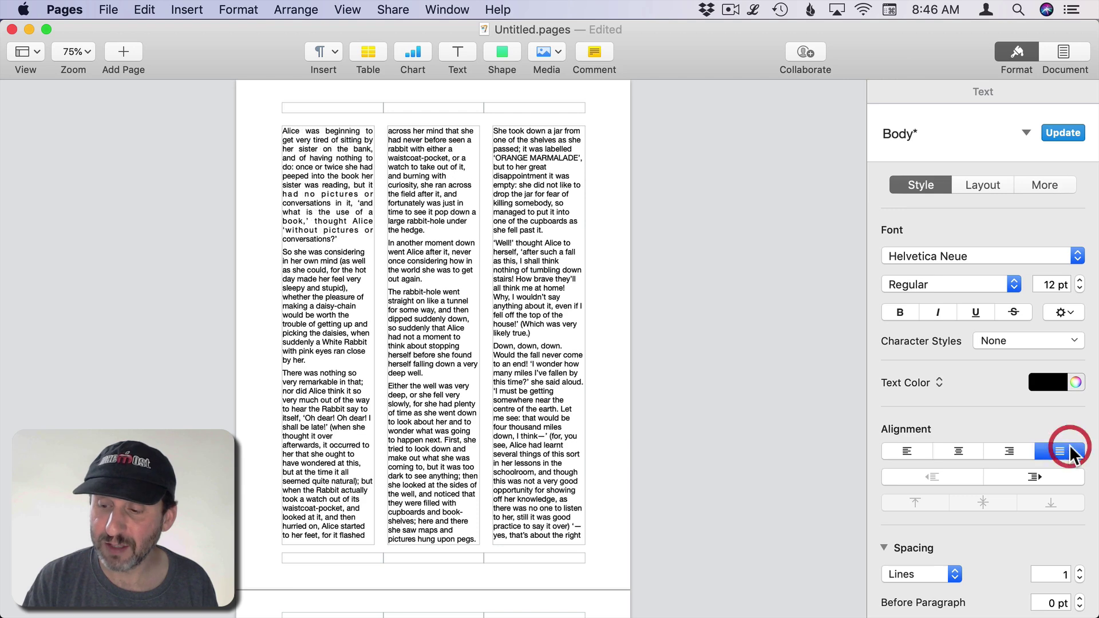
pyautogui.press('super+a')
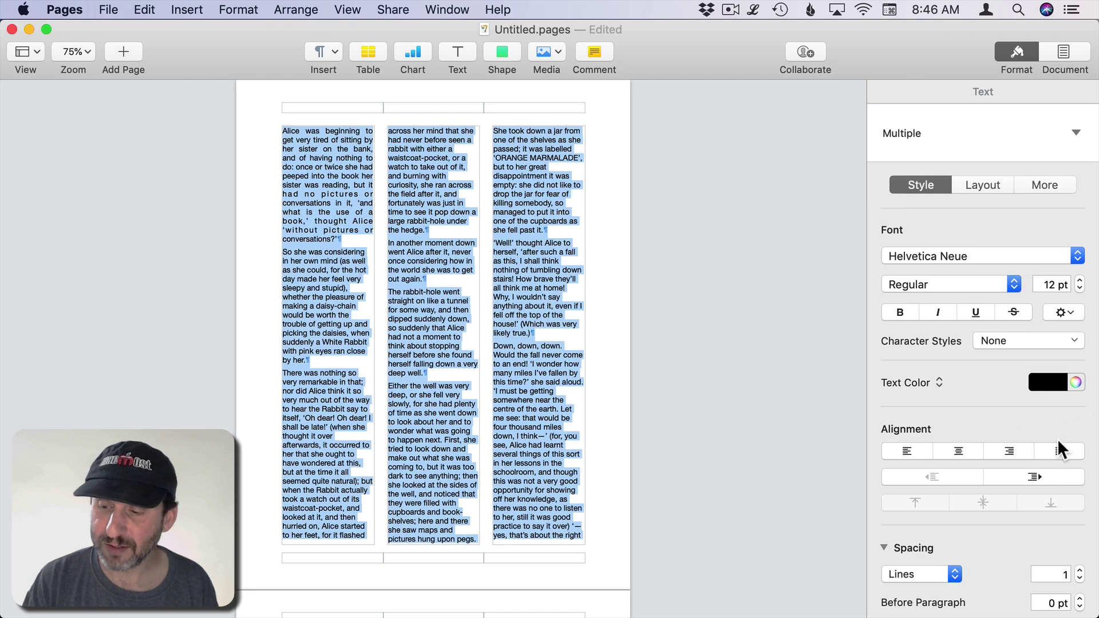
pyautogui.click(1059, 451)
pyautogui.click(433, 252)
pyautogui.scroll(2, 435, 252)
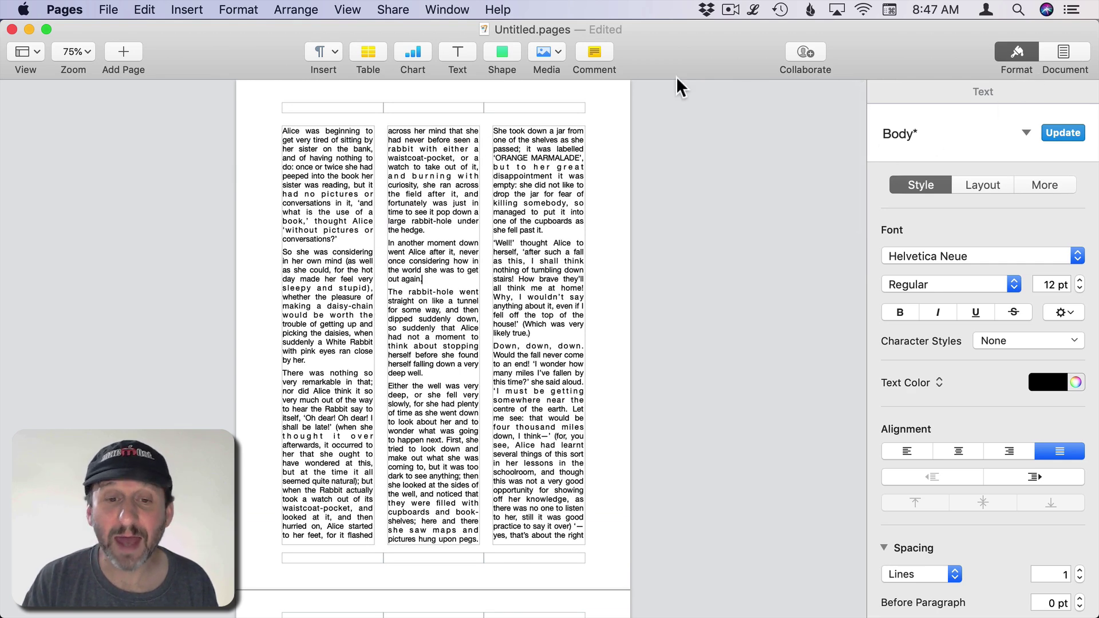
# - Add a wide, short headline text box above the three columns
pyautogui.click(455, 53)
pyautogui.moveTo(435, 325); pyautogui.dragTo(364, 169)
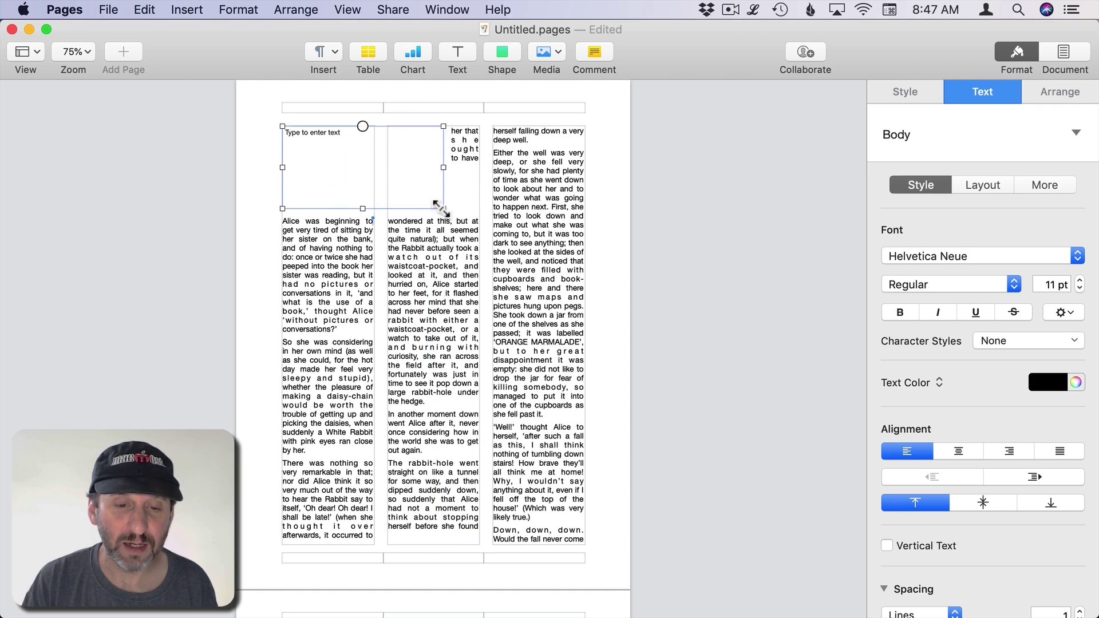
pyautogui.moveTo(443, 208); pyautogui.dragTo(581, 140)
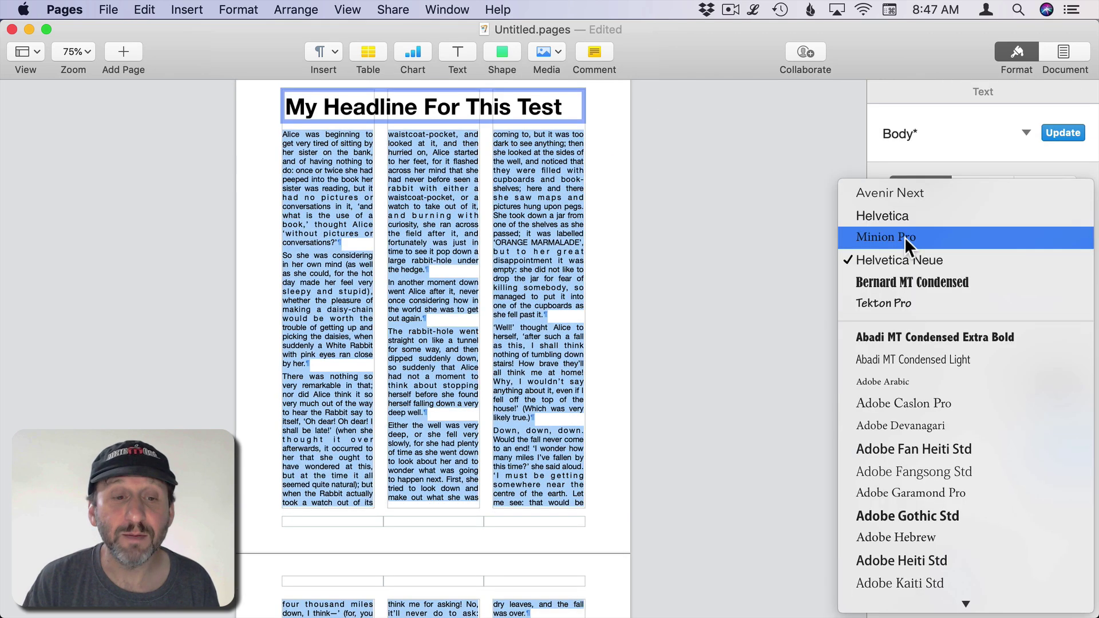
# - Set the body text font to Minion Pro
pyautogui.click(905, 237)
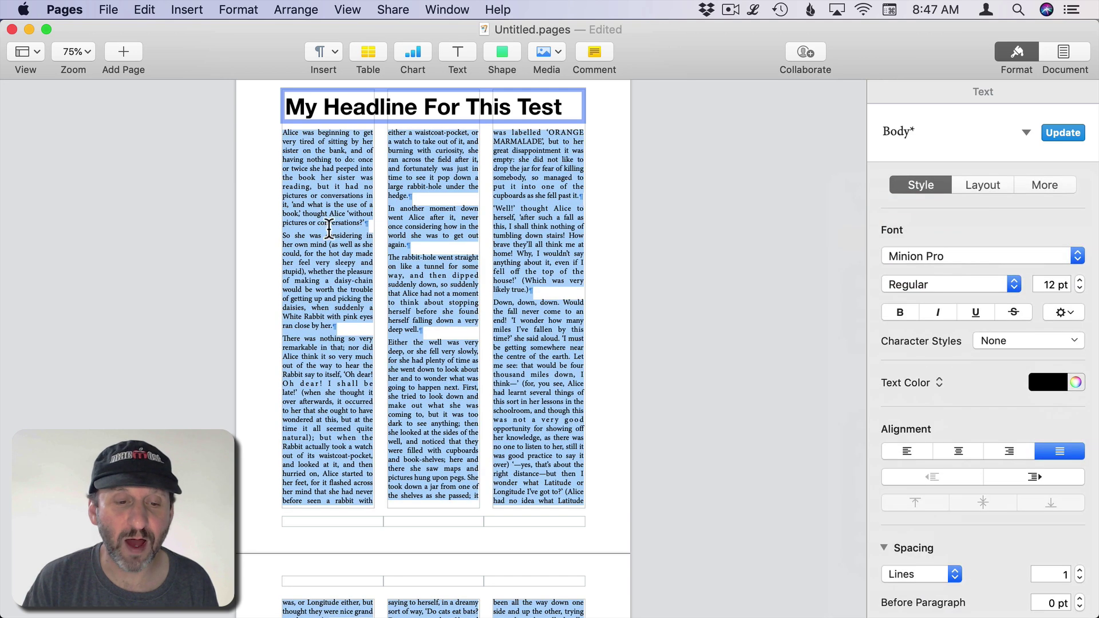
pyautogui.click(328, 225)
pyautogui.scroll(2, 324, 158)
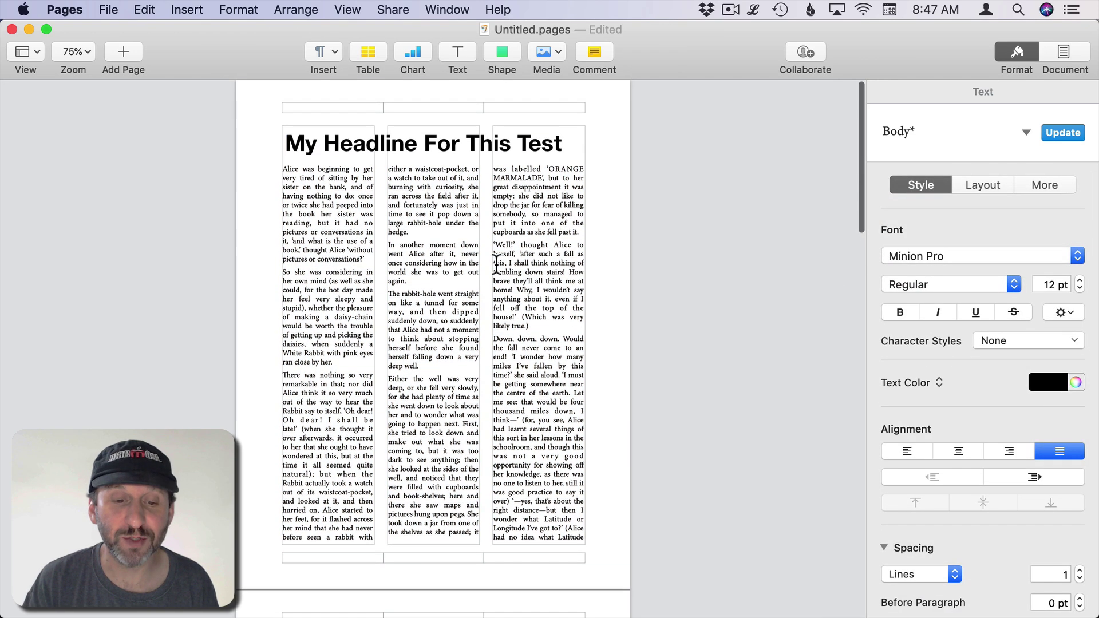